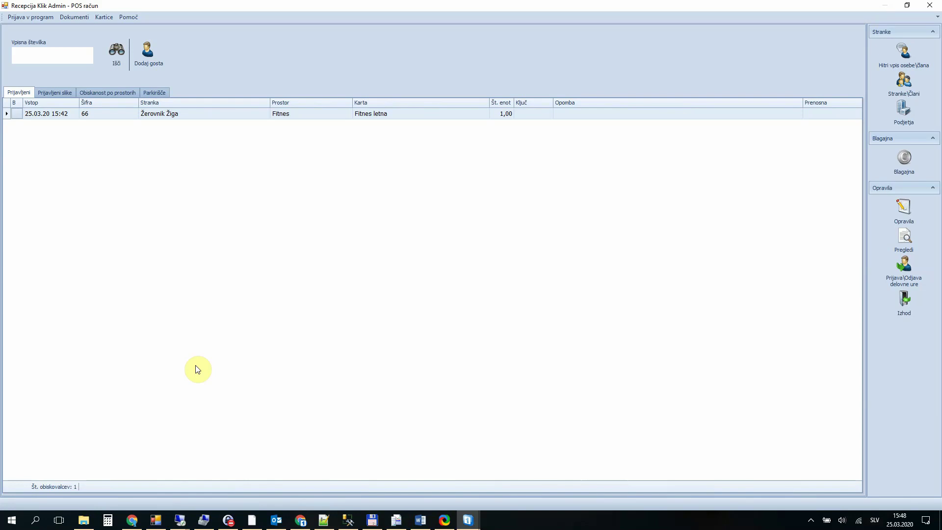
Step: Look up member number 12 and dismiss the not-found message
type("12")
key("Return")
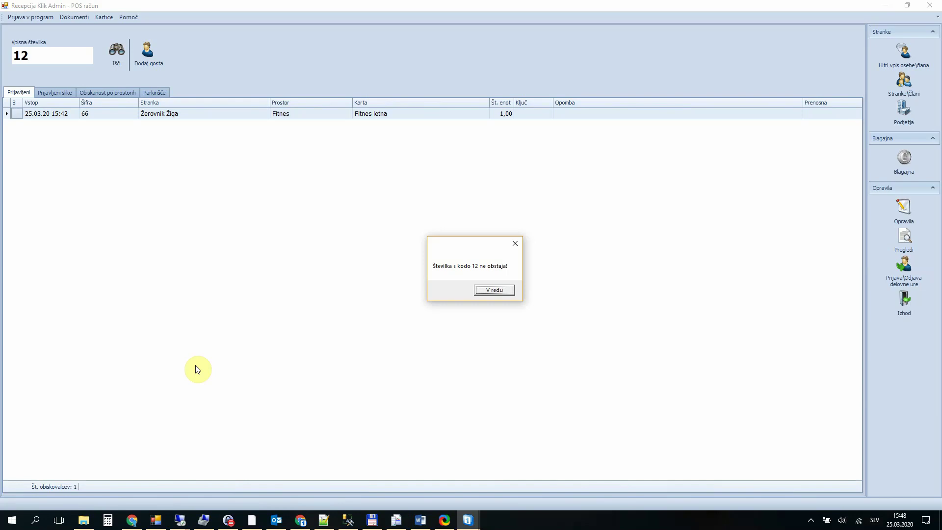
key("Return")
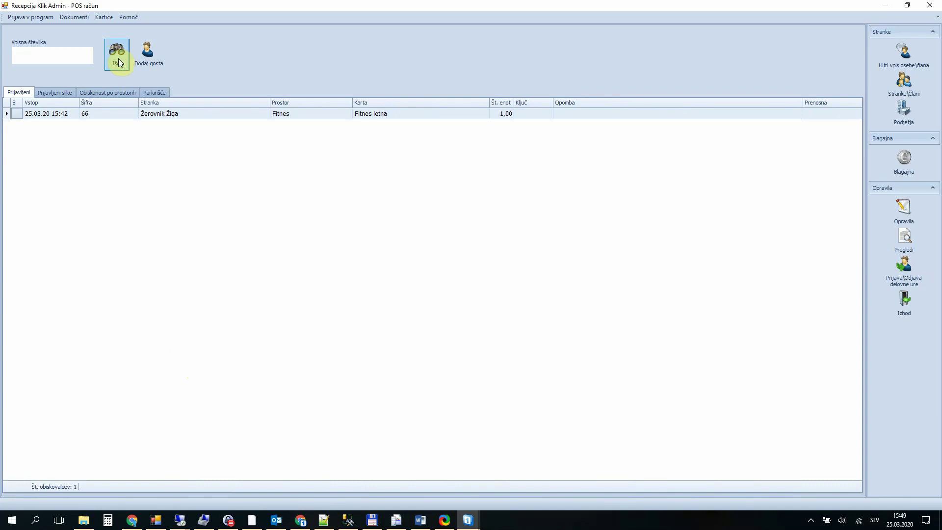
Step: In the customer search, try code and all-fields matching with the texts 'hr' and 'kl'
left_click(118, 63)
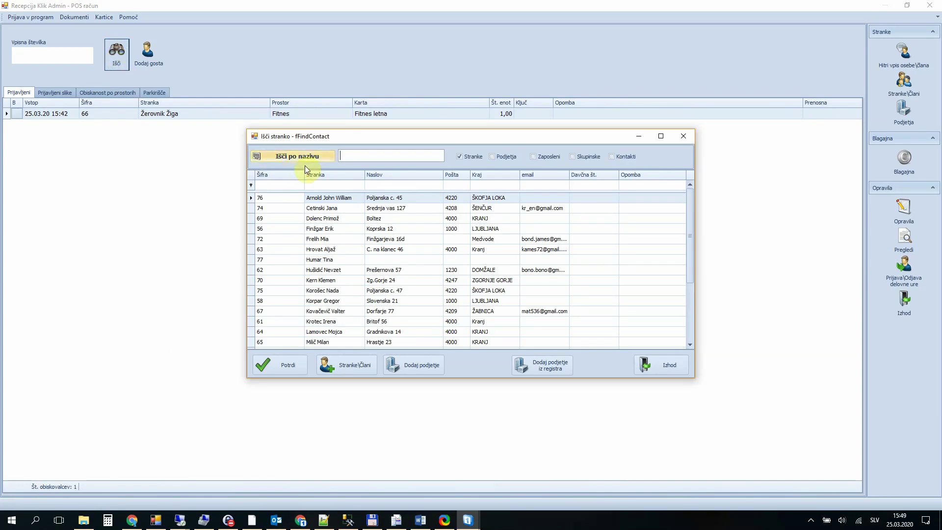
left_click(322, 159)
left_click(319, 157)
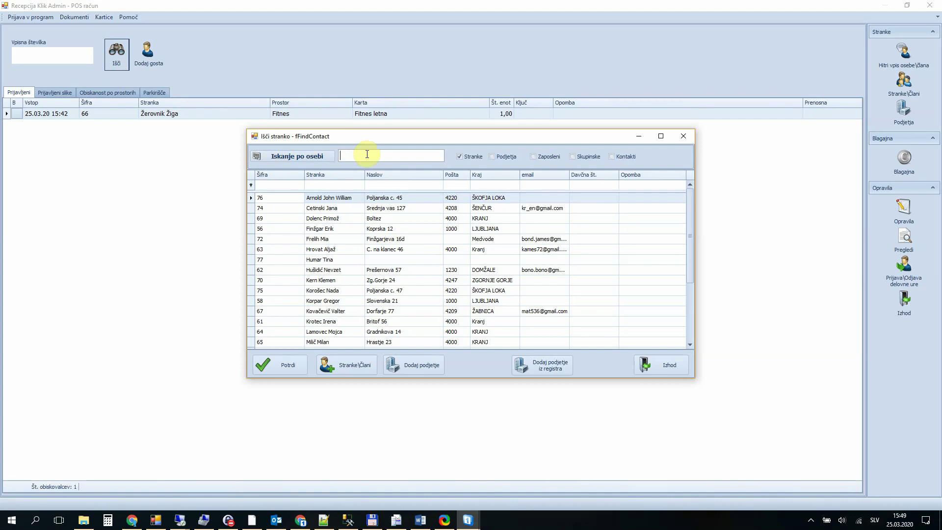
type("hr")
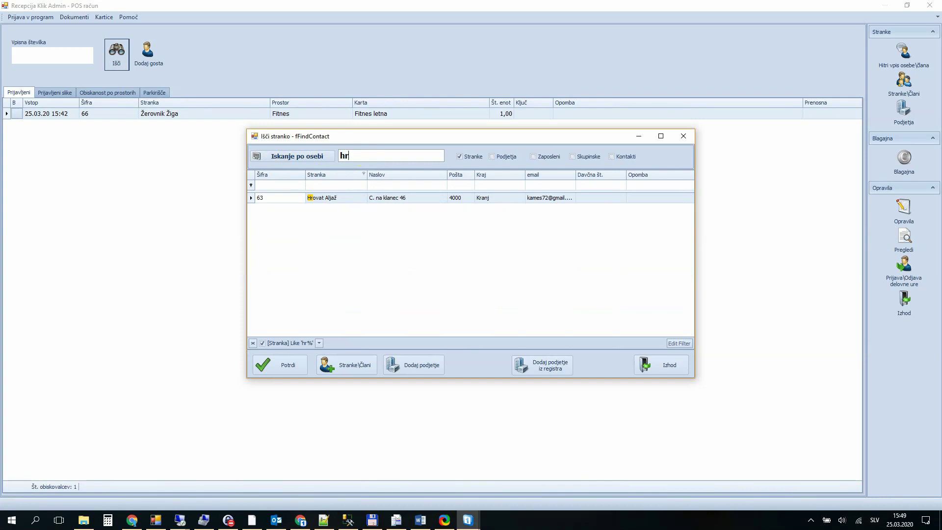
key("BackSpace")
key("BackSpace")
type("kl")
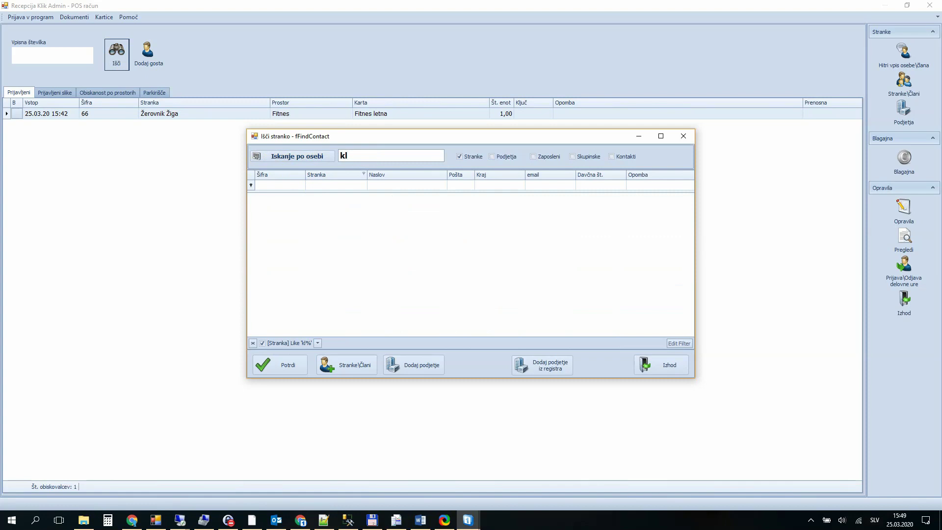
key("BackSpace")
key("BackSpace")
Step: Search all fields for 'kle', clear it to list all contacts, and close the search
left_click(321, 158)
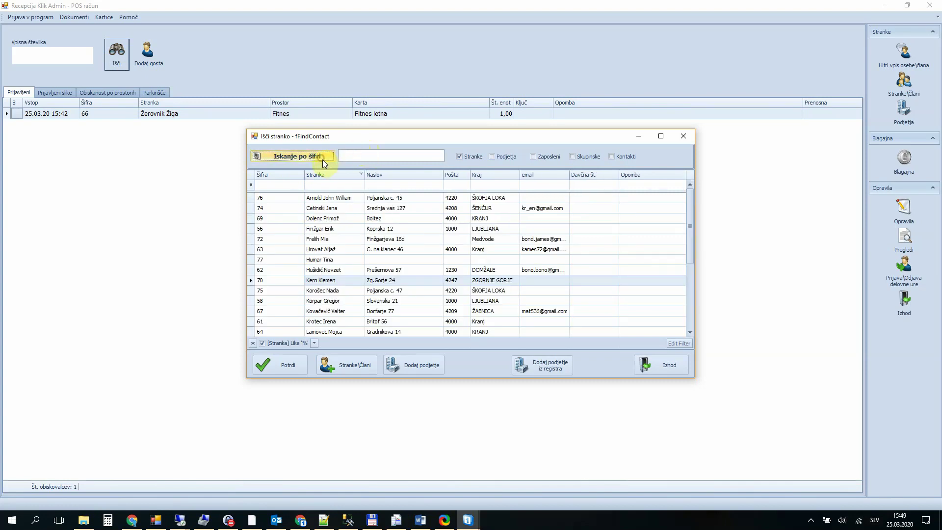
left_click(364, 156)
type("kle")
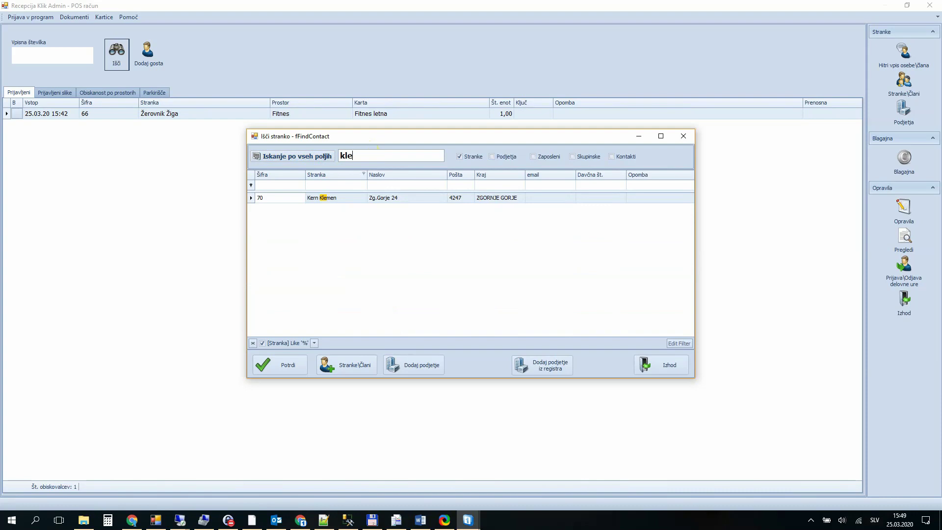
key("BackSpace")
key("BackSpace")
key("BackSpace")
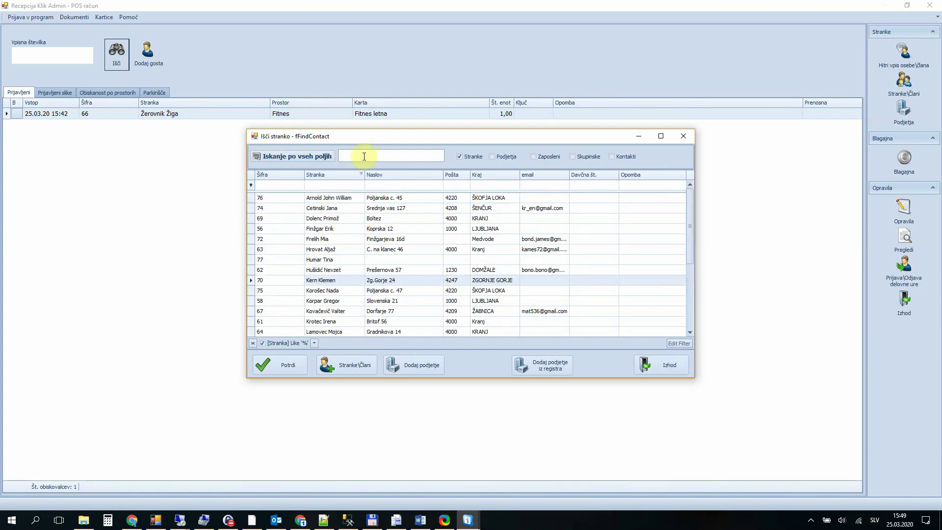
left_click(657, 366)
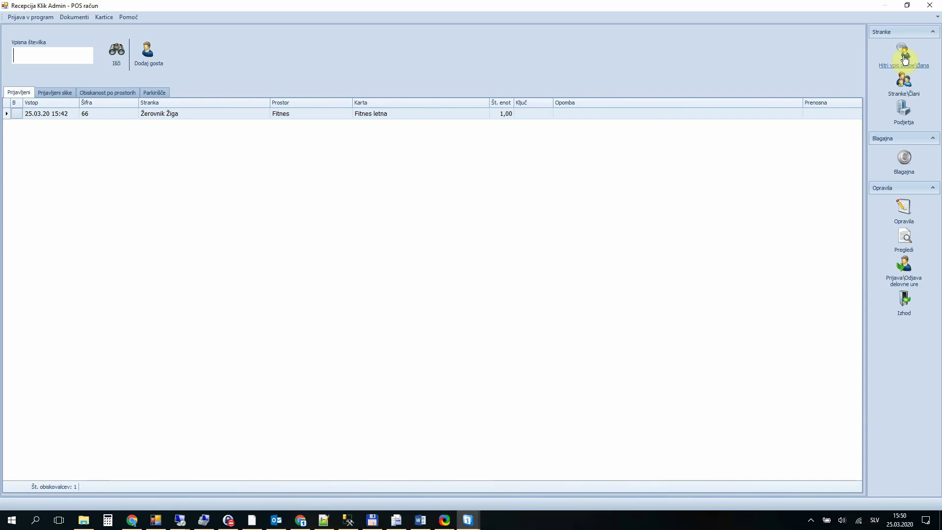
Step: Start a quick member registration with the new member's surname and first name, continuing to the number step
left_click(905, 59)
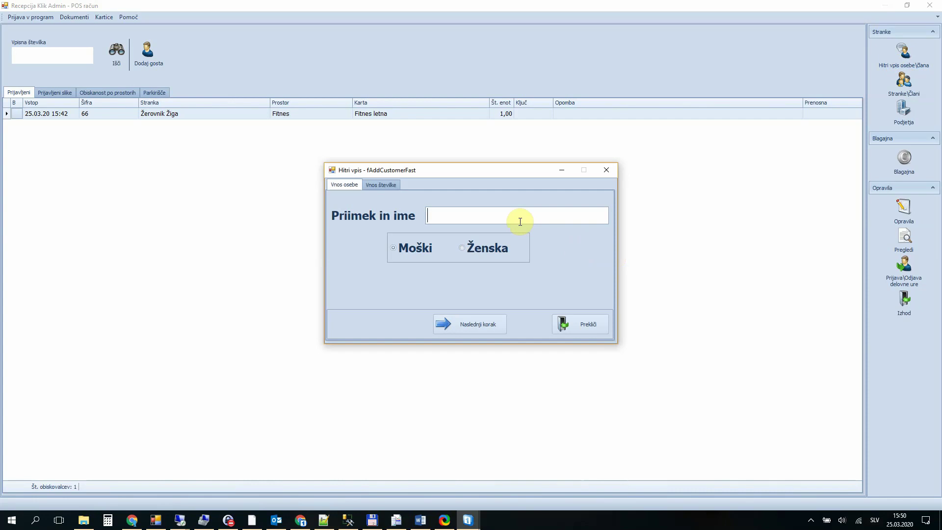
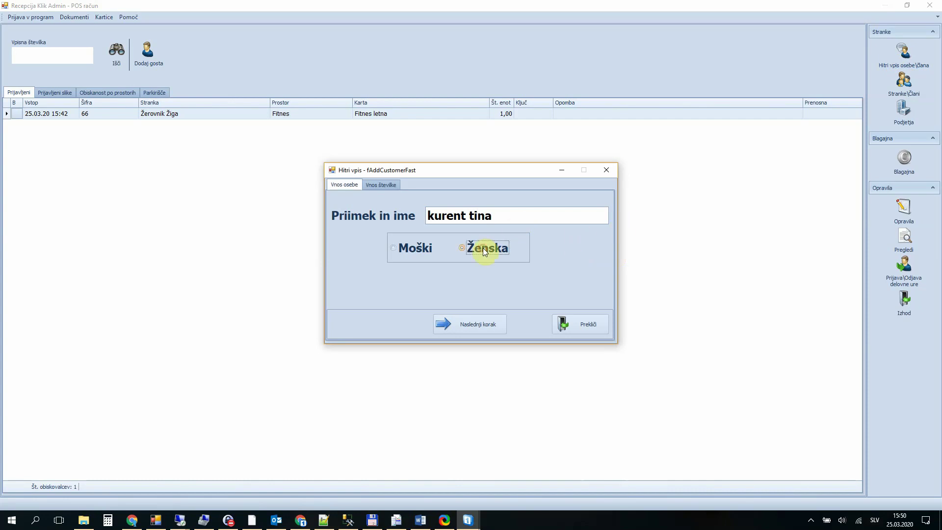
left_click(484, 322)
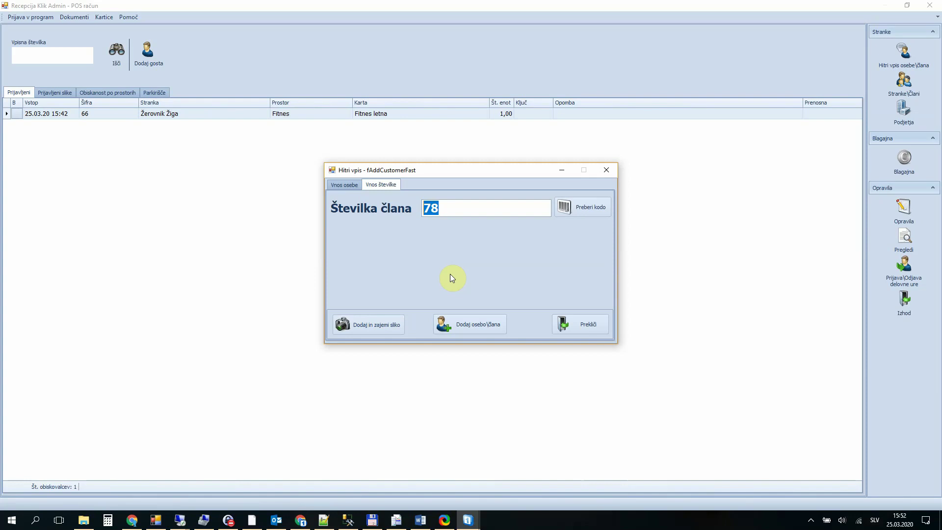
Step: Add the new member and log in to the POS till with the operator PIN
left_click(473, 323)
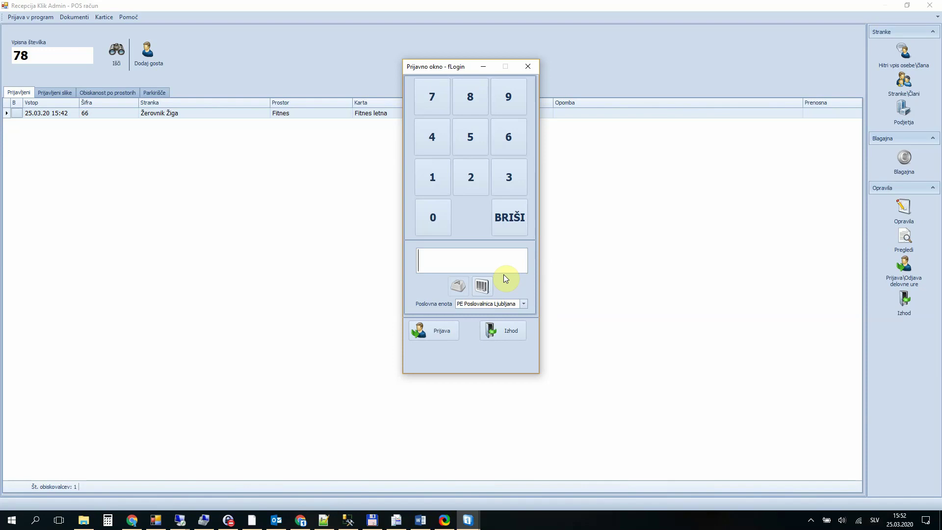
type("1234")
key("Return")
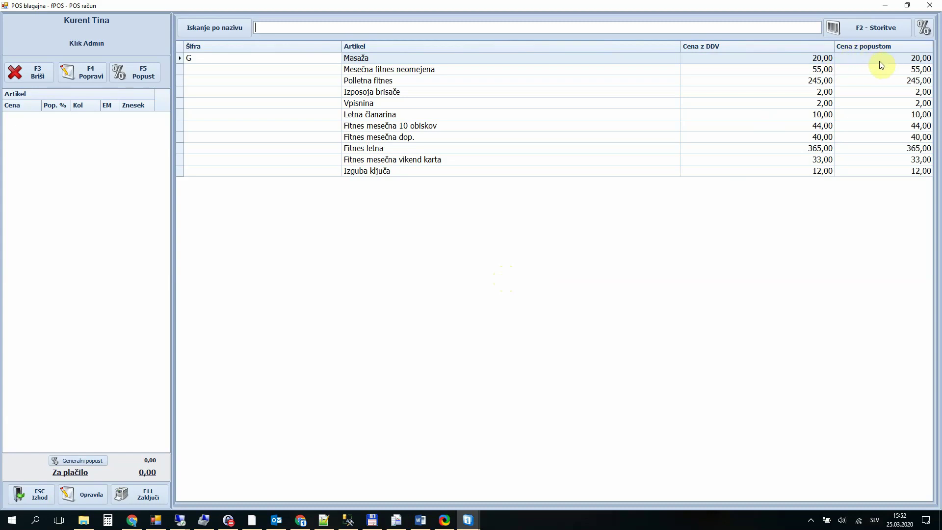
left_click(878, 34)
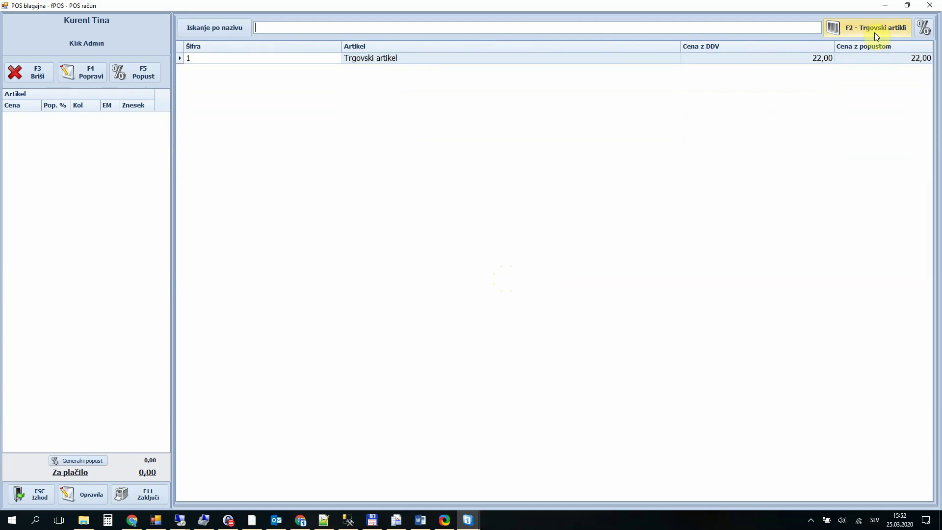
left_click(873, 27)
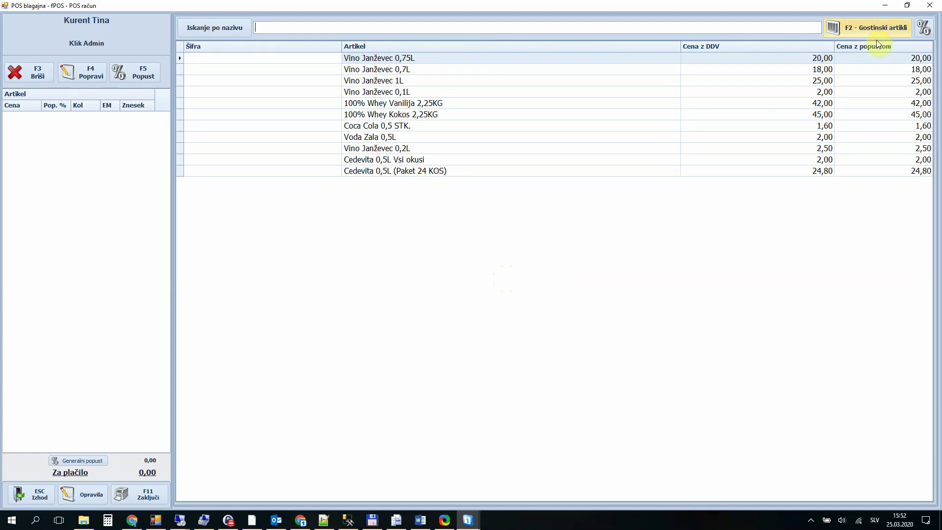
left_click(863, 29)
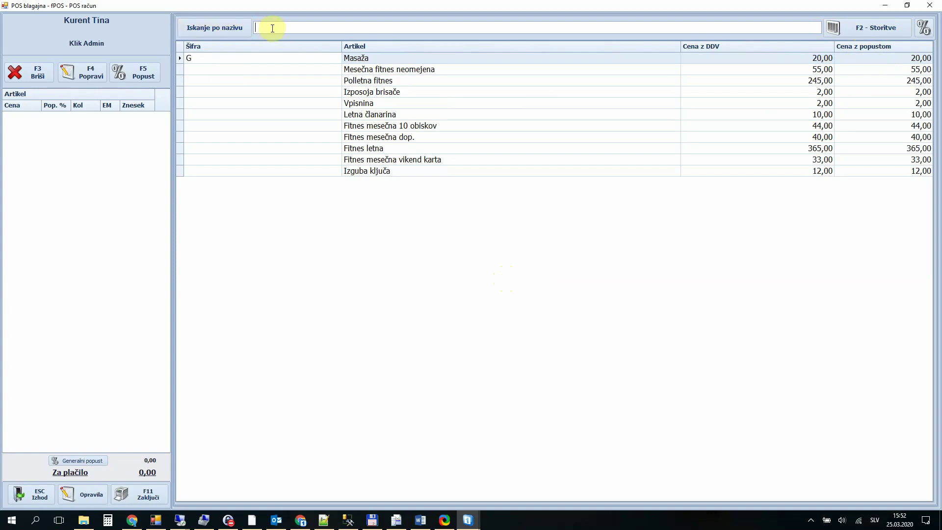
left_click(242, 31)
left_click(242, 31)
left_click(238, 31)
Step: Search 'fit' and add Fitnes mesečna 10 obiskov at 44,00 to the receipt
type("fit")
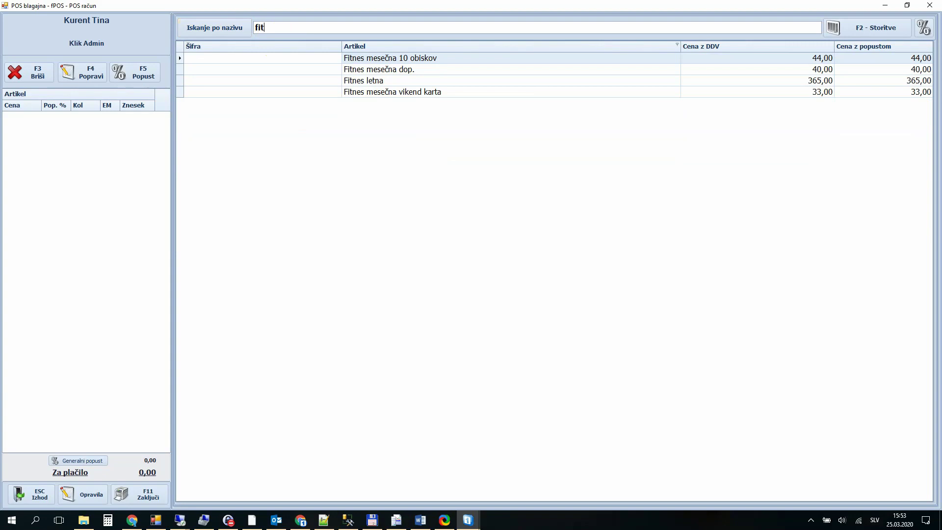
key("Down")
key("Down")
key("Down")
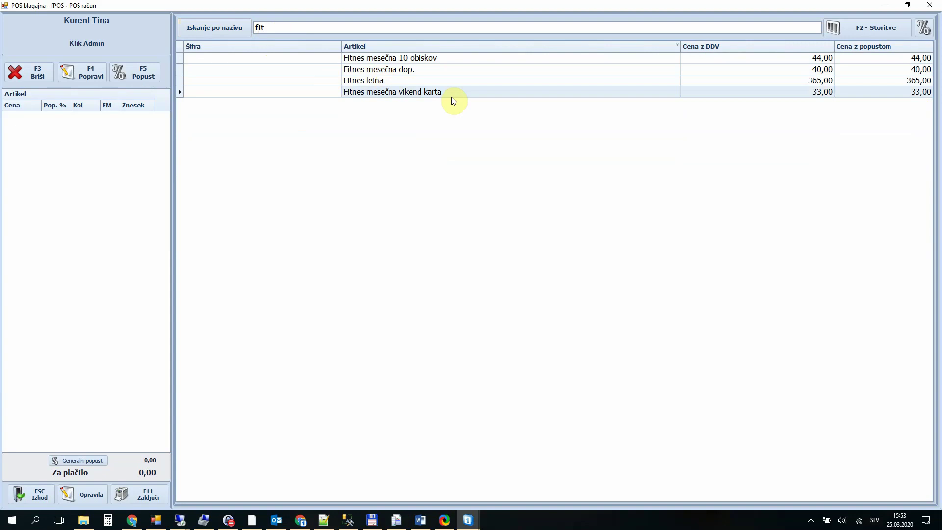
key("Up")
key("Up")
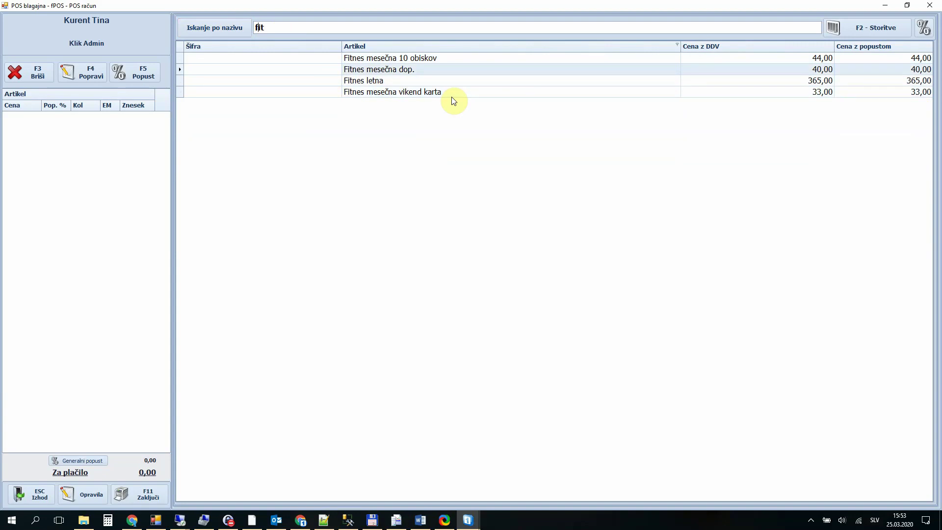
key("Up")
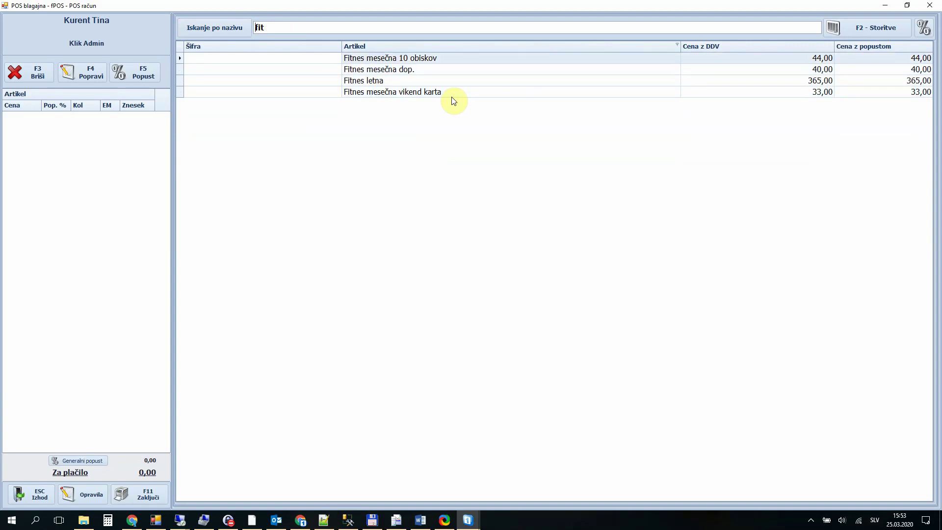
key("Return")
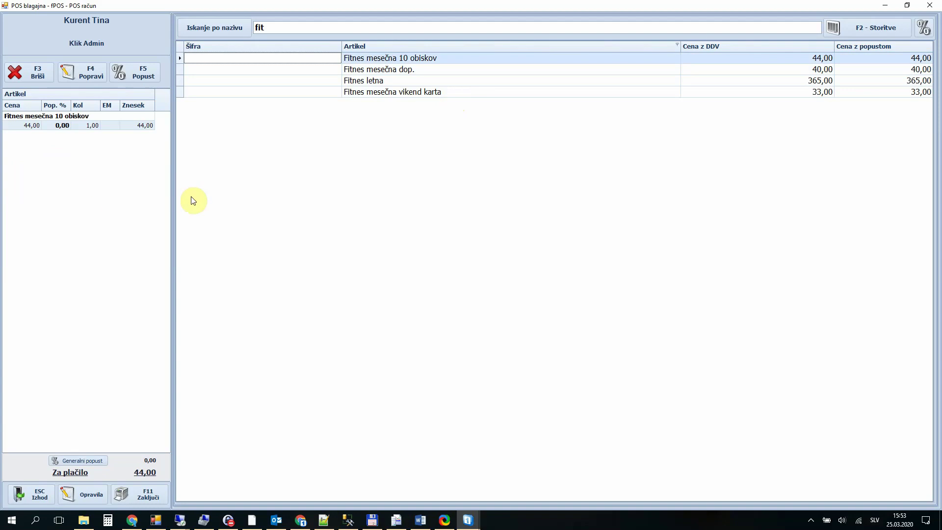
Step: Add Letna članarina (10,00) for a 54,00 total, then open the Fitnes card line for correction
left_click(275, 30)
type("let")
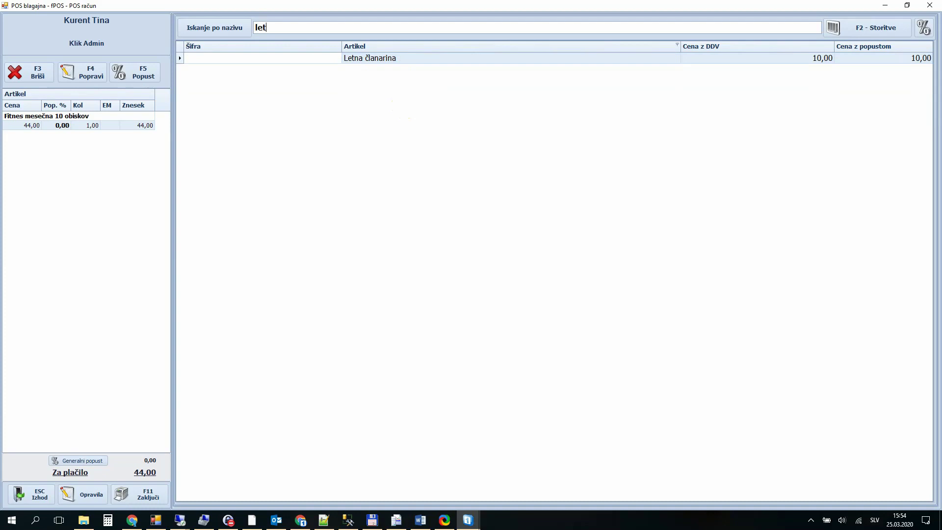
key("Return")
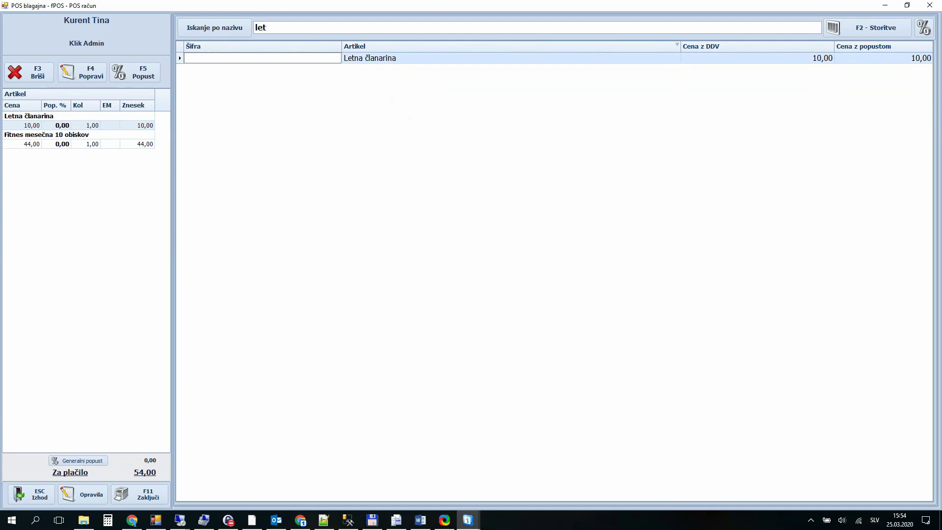
left_click(123, 143)
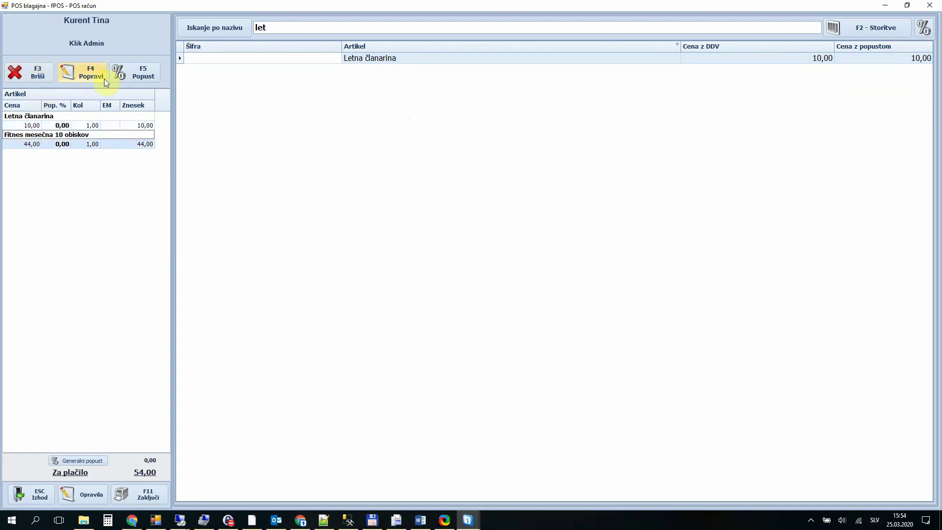
left_click(82, 73)
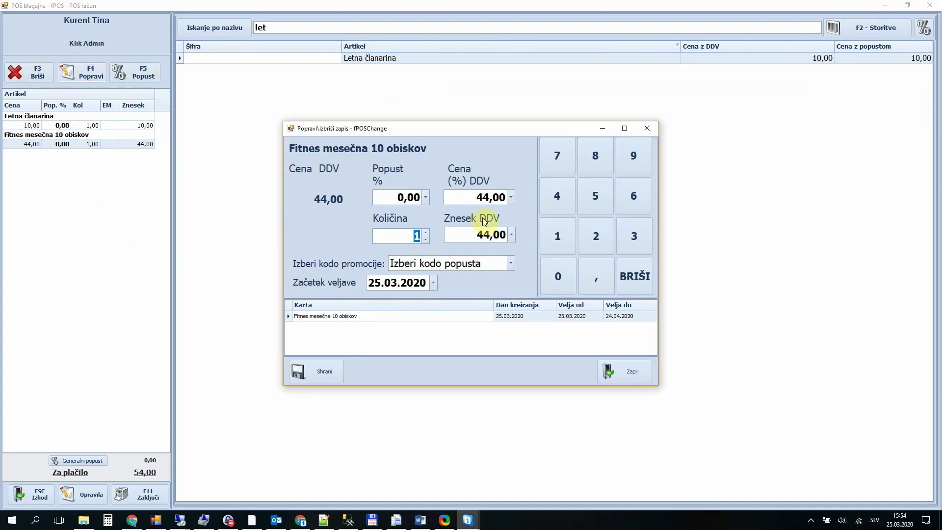
Step: Enter 40 in the card's price field and a 10% discount, keep validity start 25.03.2020, and save
left_click(472, 199)
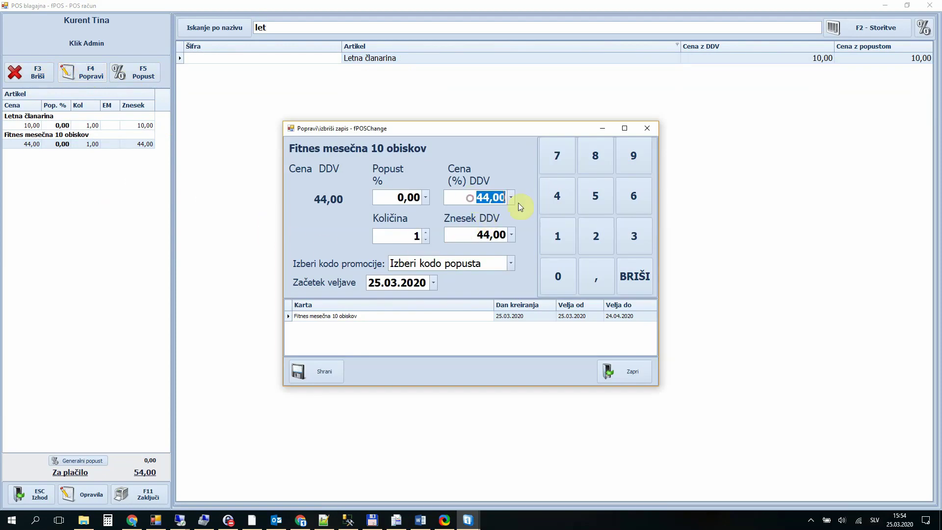
type("40")
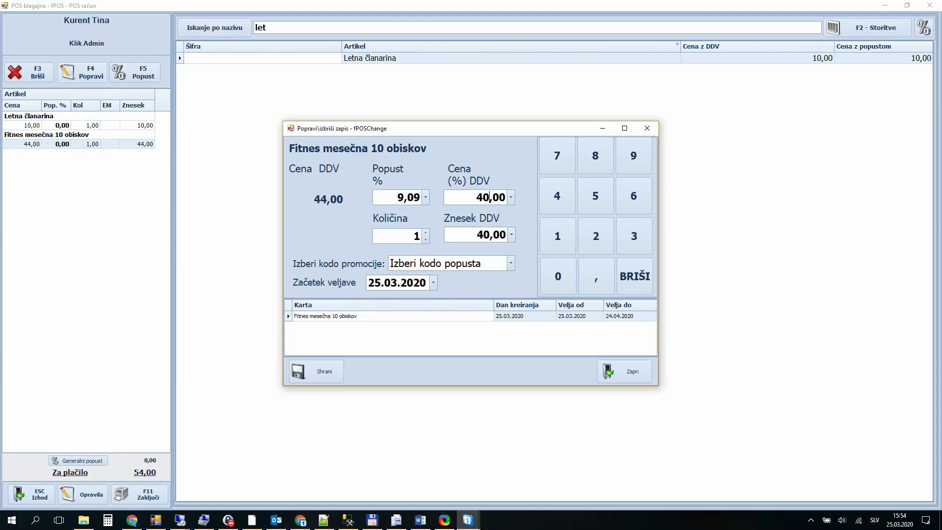
left_click(426, 197)
type("10")
left_click(435, 282)
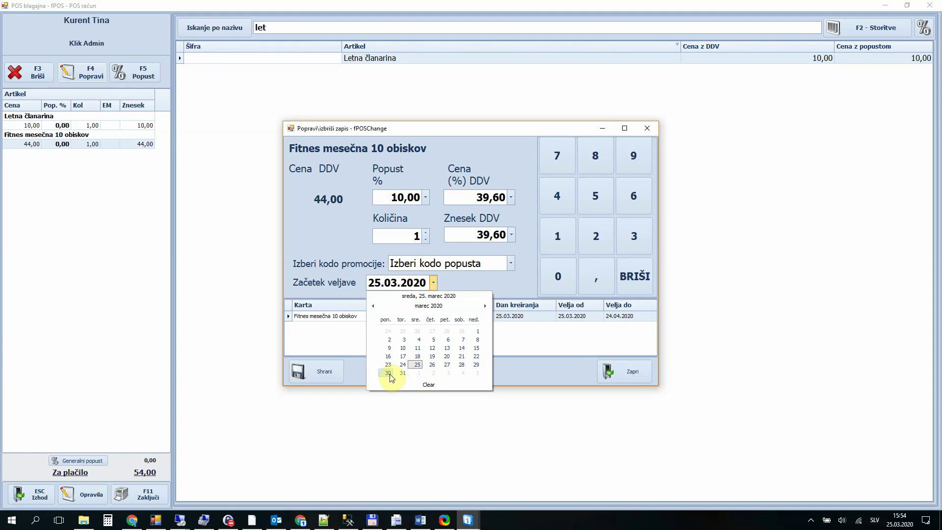
left_click(455, 283)
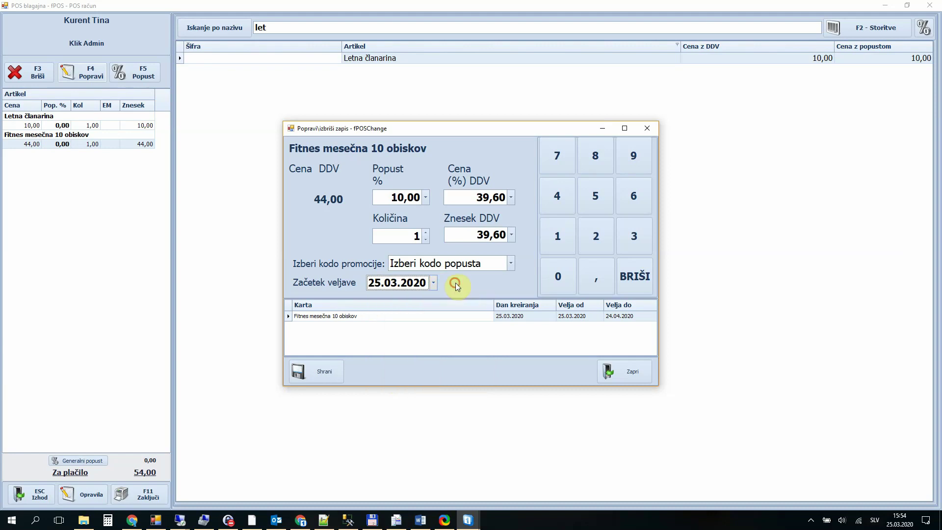
left_click(322, 371)
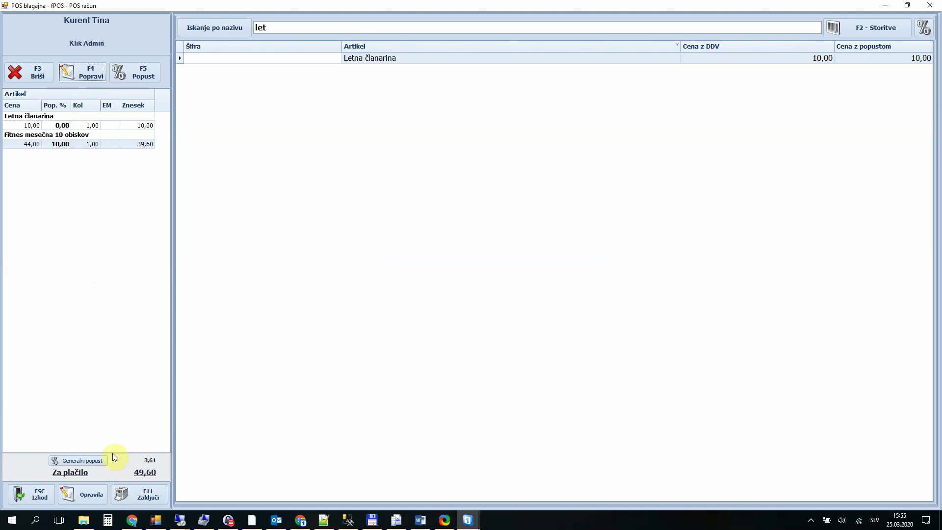
Step: Open the F11 Zaključi payment dialog for the 49,60 bill
left_click(139, 496)
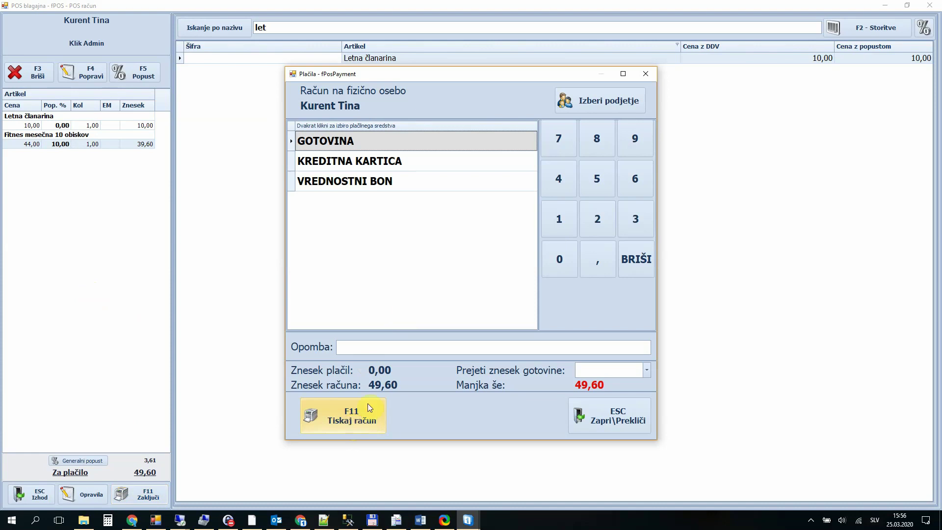
Step: Try splitting the bill as 20,00 by credit card plus 29,60 cash, then remove both payments
left_click(421, 162)
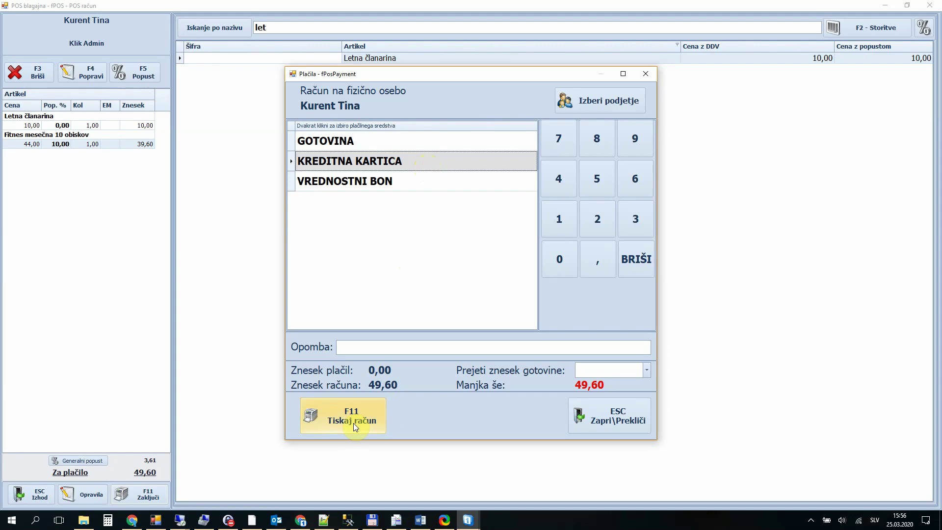
double_click(394, 161)
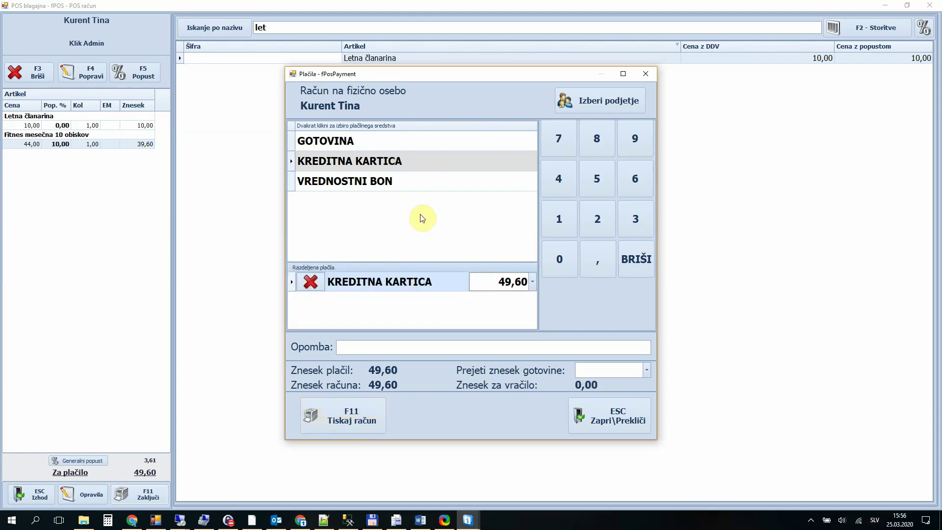
left_click(506, 287)
type("20")
left_click(395, 144)
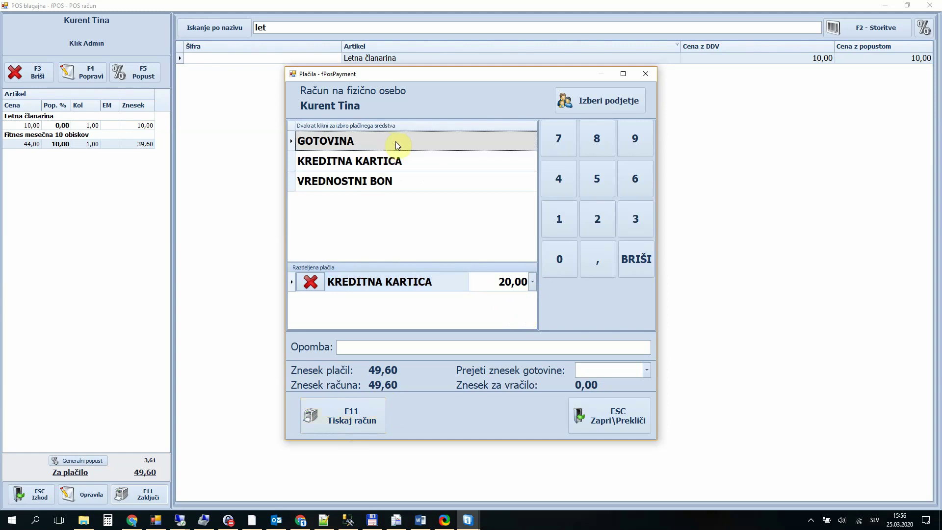
double_click(397, 146)
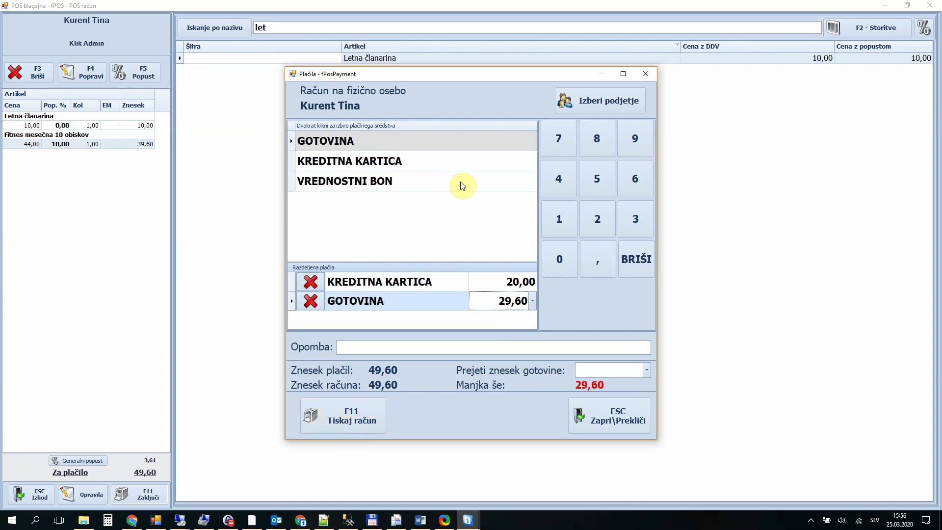
left_click(510, 301)
left_click(308, 300)
left_click(310, 283)
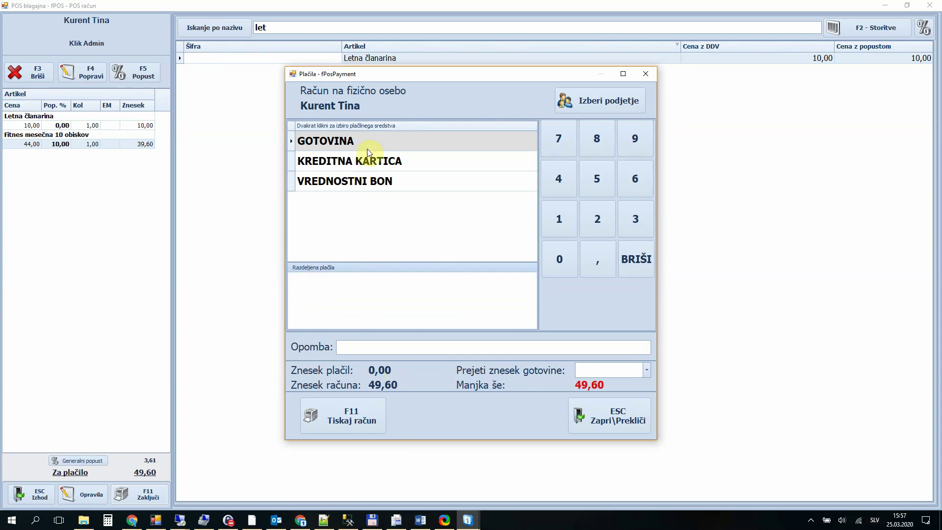
Step: Pay 40,00 by credit card and the remaining 9,60 in cash, and print the receipt
double_click(386, 161)
left_click(501, 281)
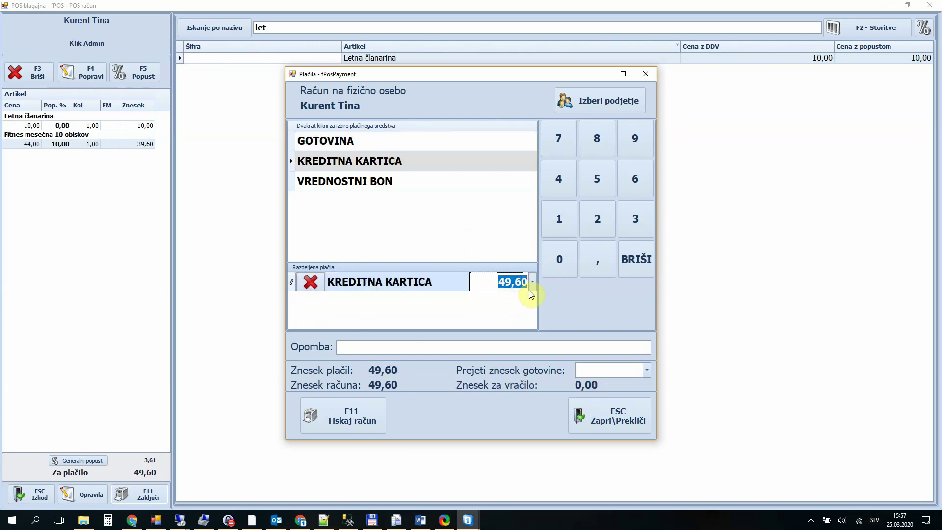
type("40")
key("Return")
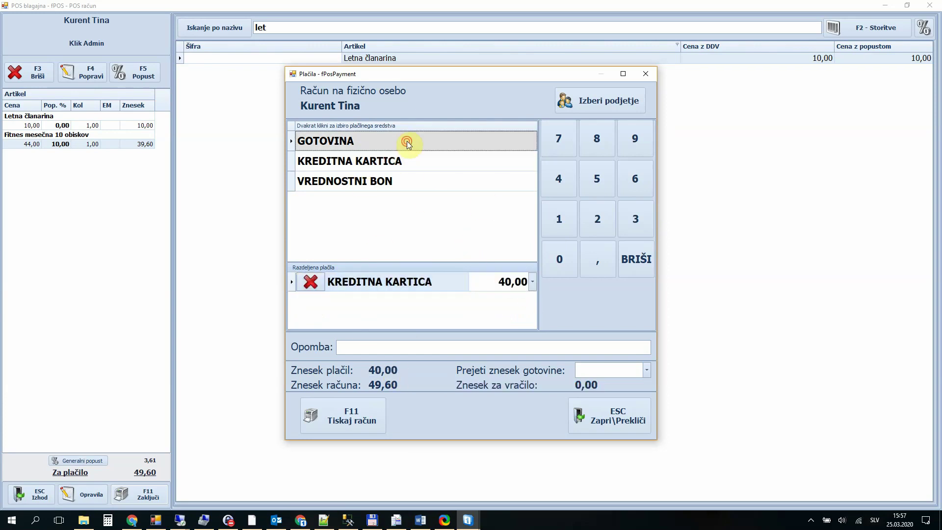
double_click(407, 141)
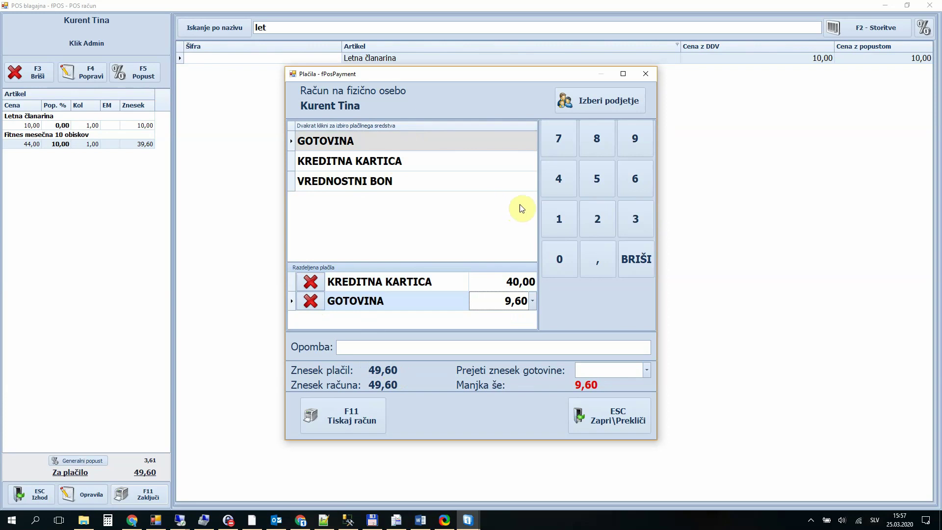
left_click(351, 420)
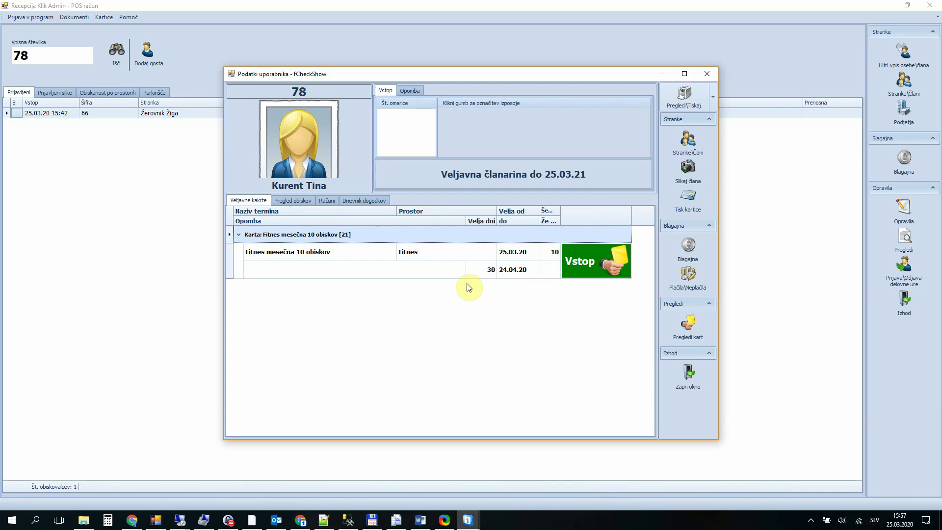
Step: Assign locker 55 and check member 78 in to Fitnes
type("55")
left_click(595, 264)
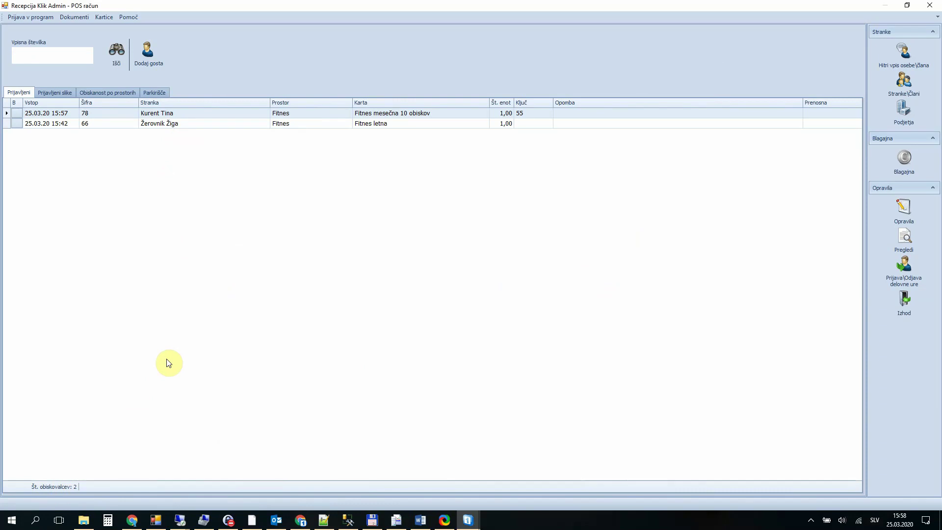
Step: Search for the next customer, member 70, and confirm the selection
left_click(120, 54)
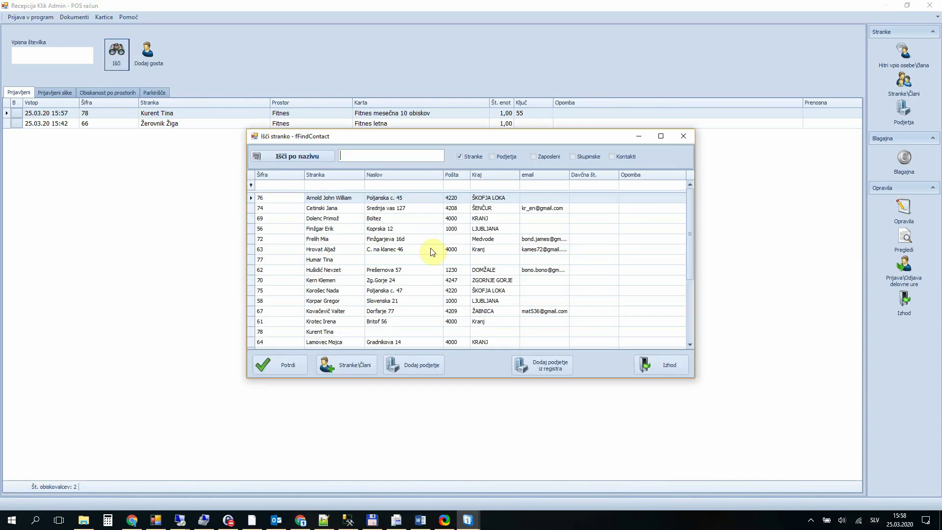
left_click(364, 281)
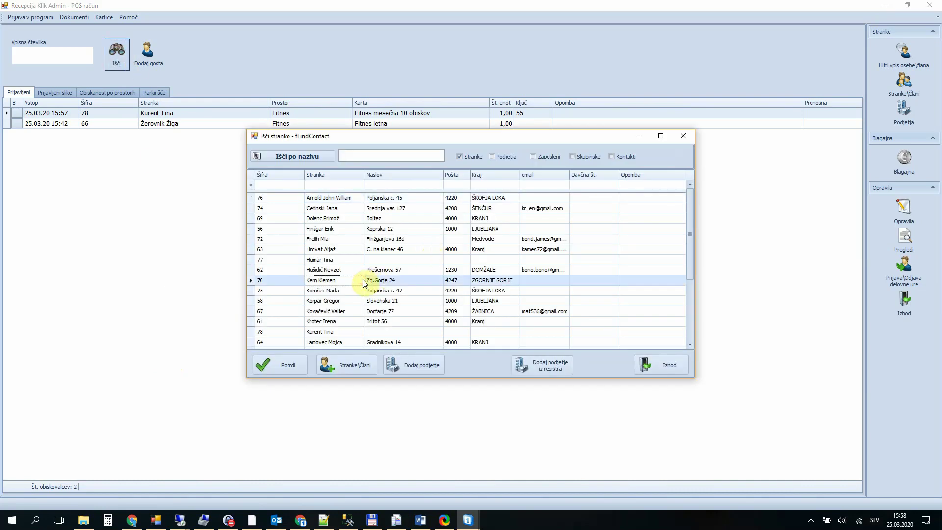
left_click(278, 361)
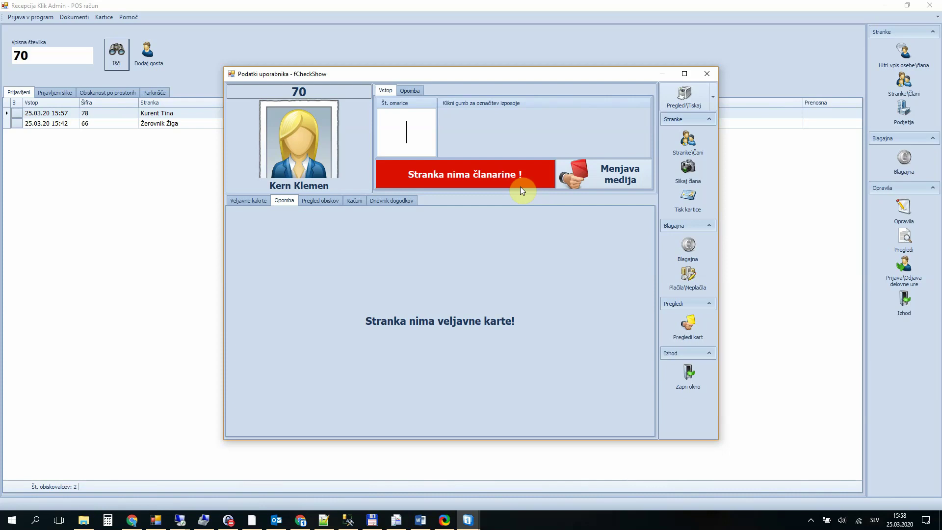
Step: Open the cash register for member 70 and log in with the operator PIN
left_click(686, 250)
type("1234")
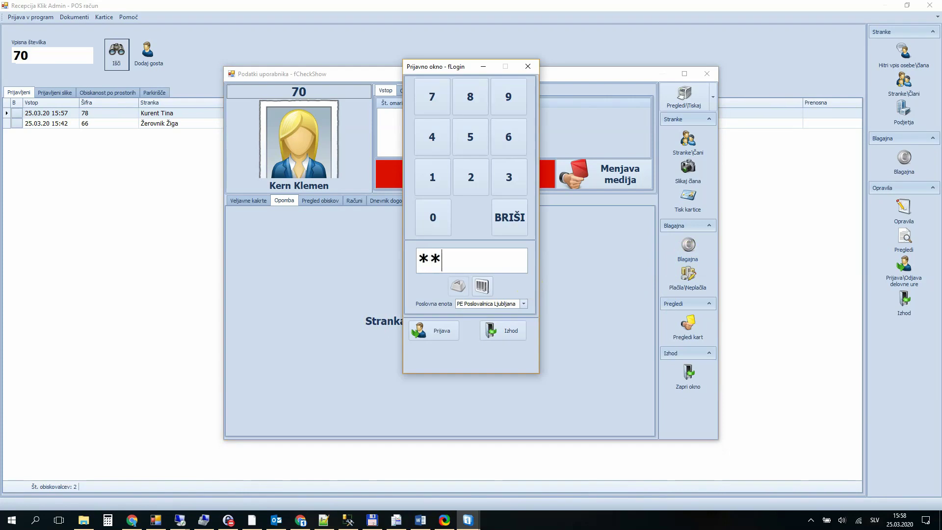
key("Return")
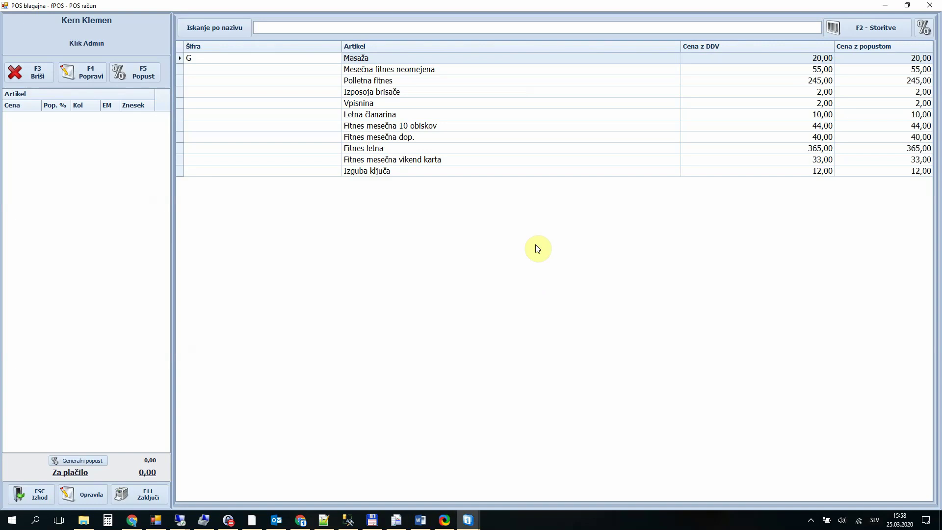
Step: Add Fitnes mesečna vikend karta (33,00) via 'fi' and Letna članarina (10,00) via 'let'
type("fi")
key("Down")
key("Down")
key("Down")
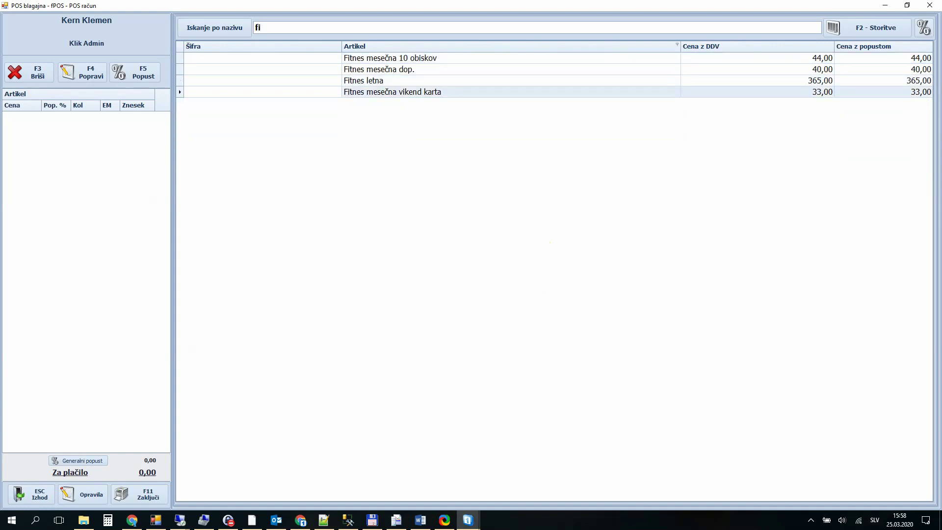
key("Return")
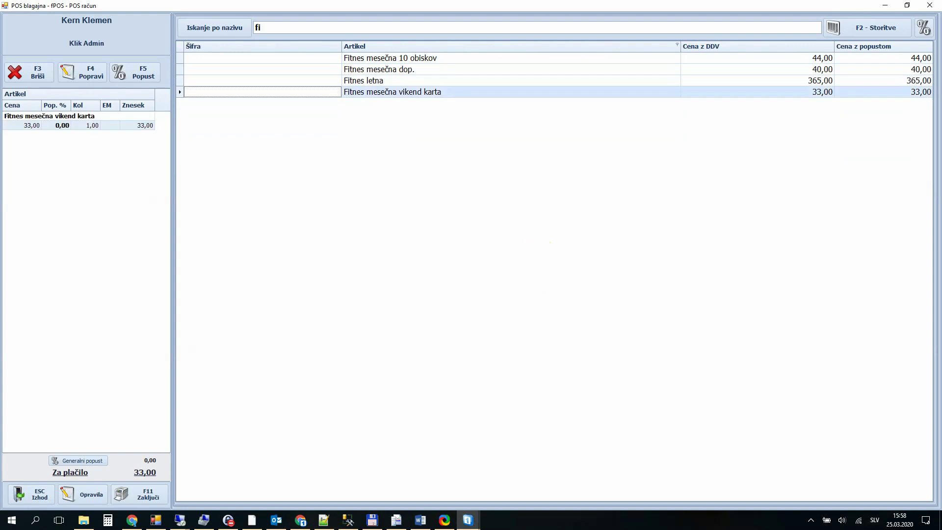
type("let")
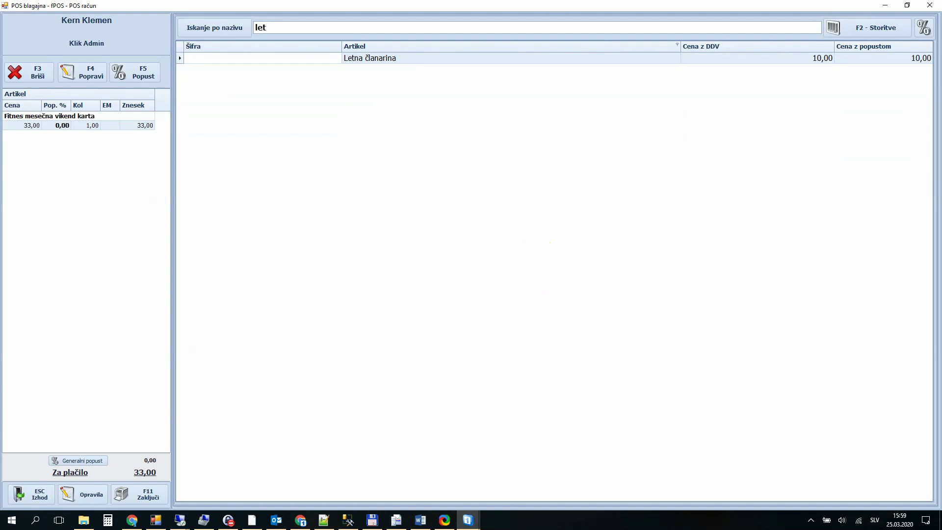
key("Return")
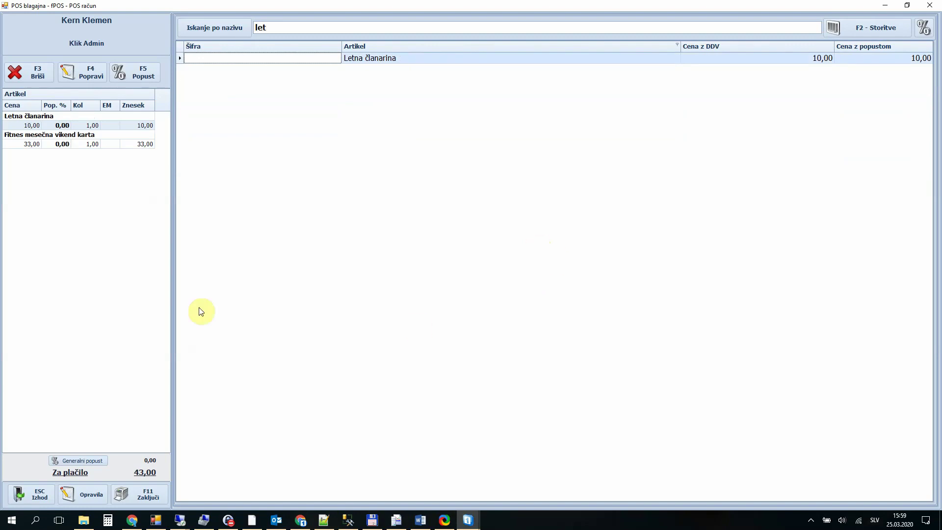
Step: Settle the 43,00 bill and print its receipt
left_click(141, 492)
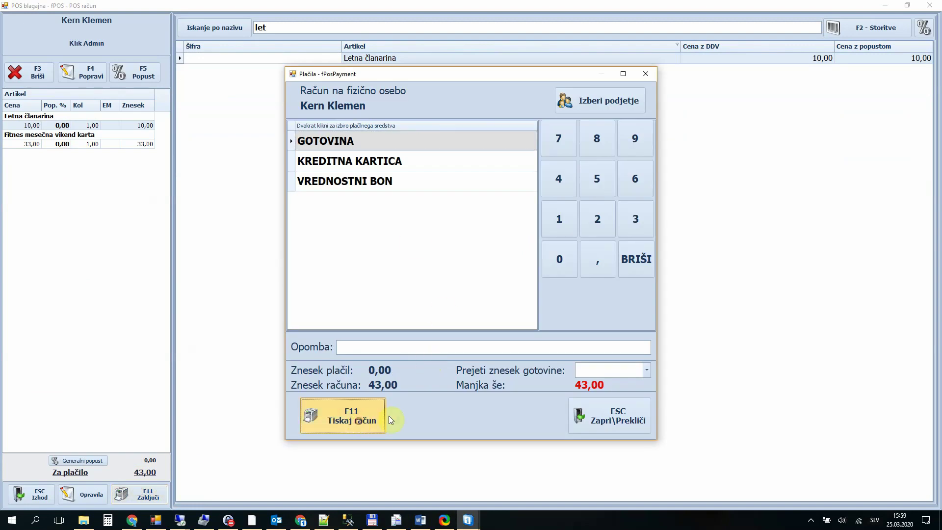
left_click(388, 417)
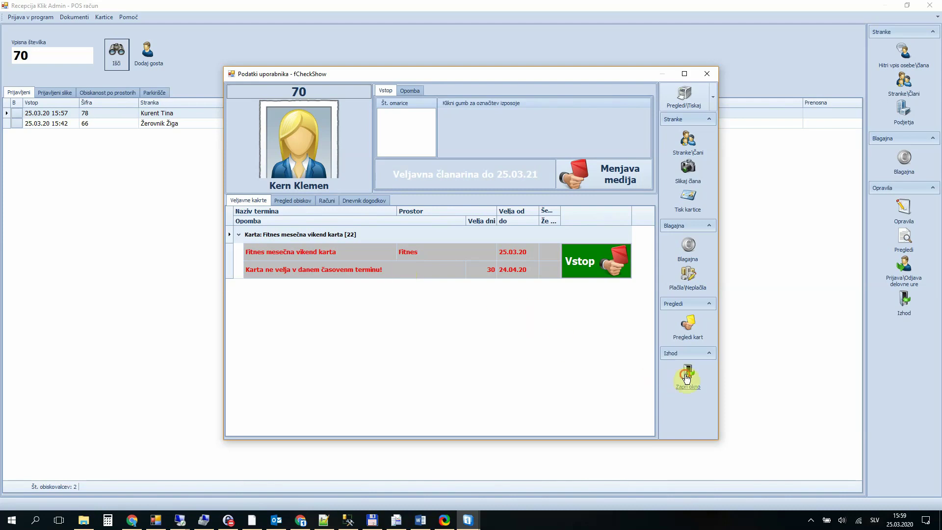
Step: Close the fCheckShow member details window with Zapri okno
left_click(687, 377)
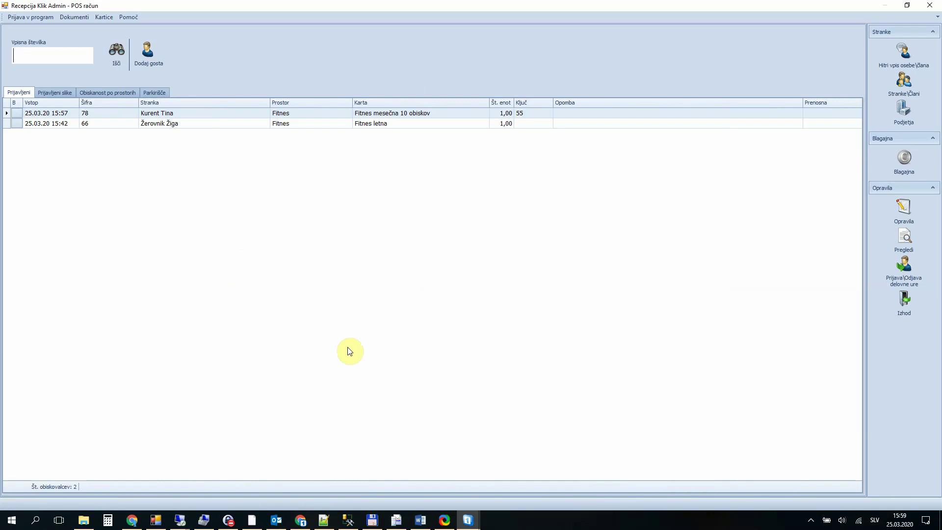
Step: Find the member by a partial-name, all-fields search and check her in with key 23
left_click(119, 62)
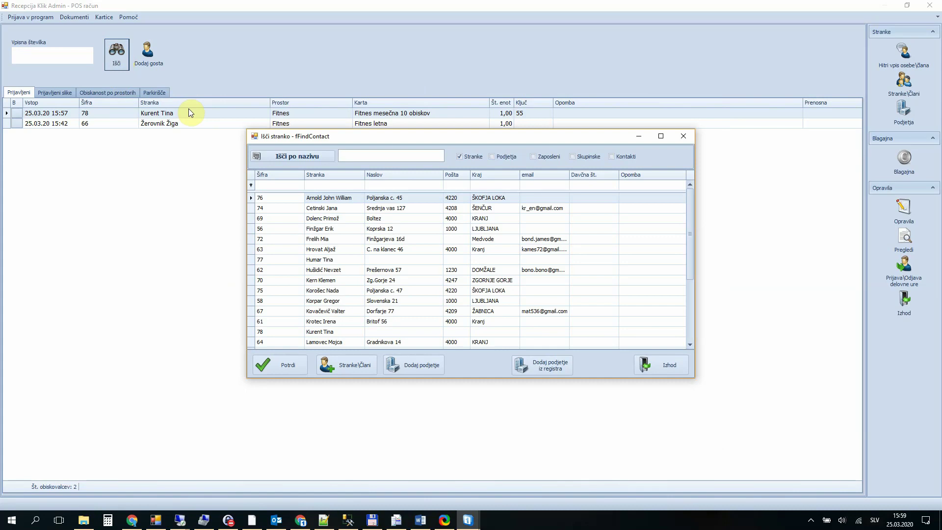
left_click(303, 155)
left_click(365, 157)
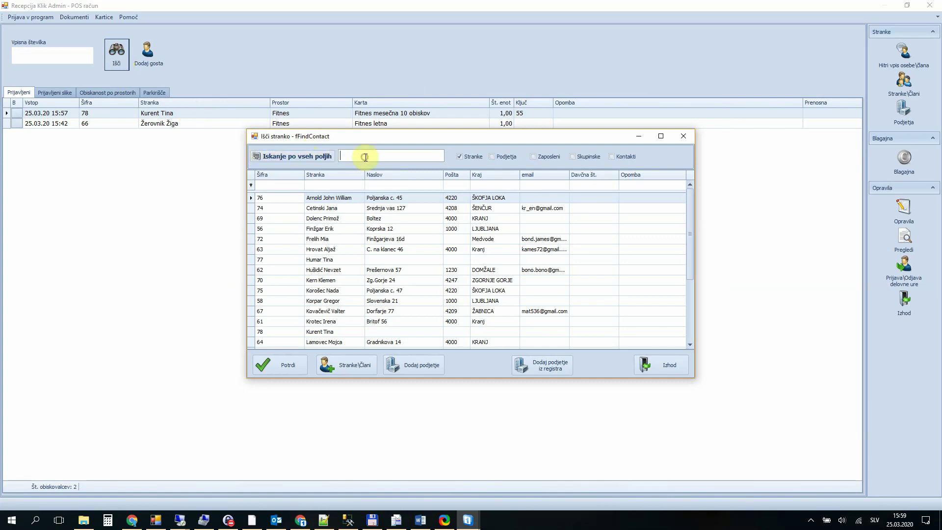
type("Žig")
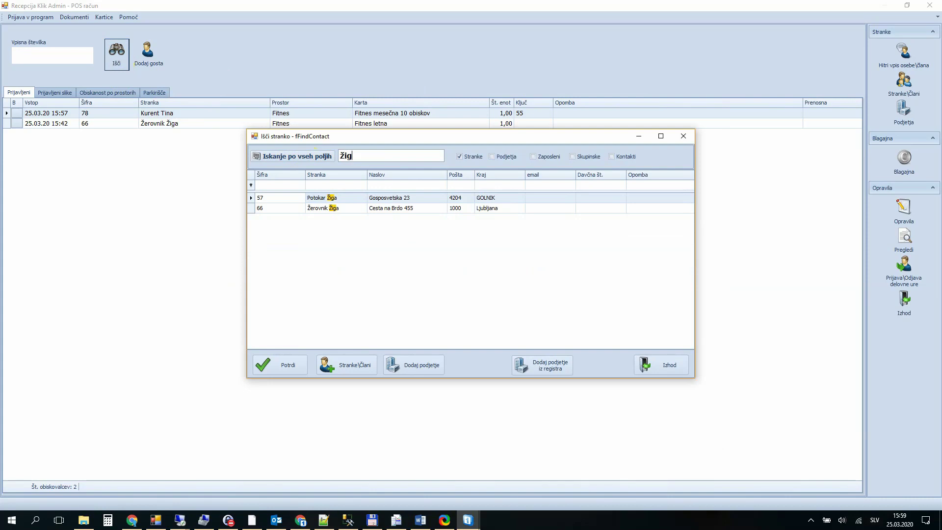
left_click(358, 206)
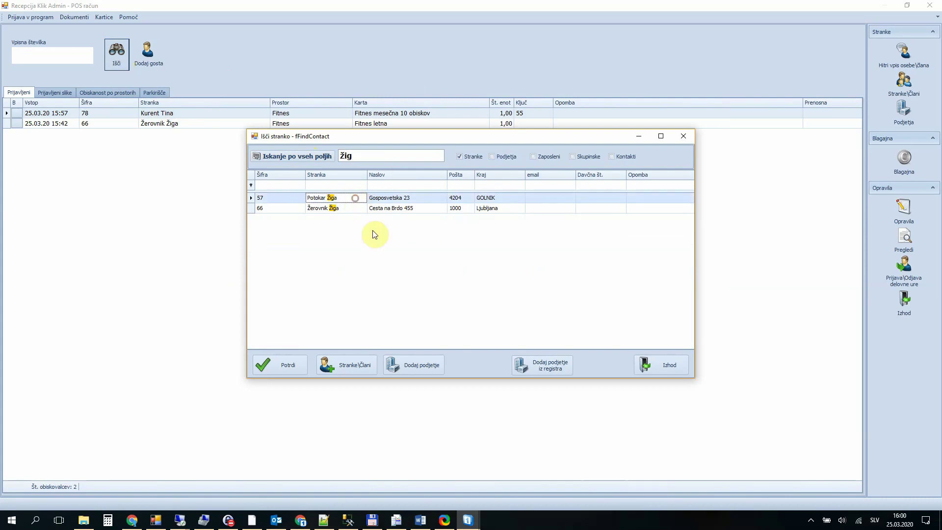
left_click(295, 362)
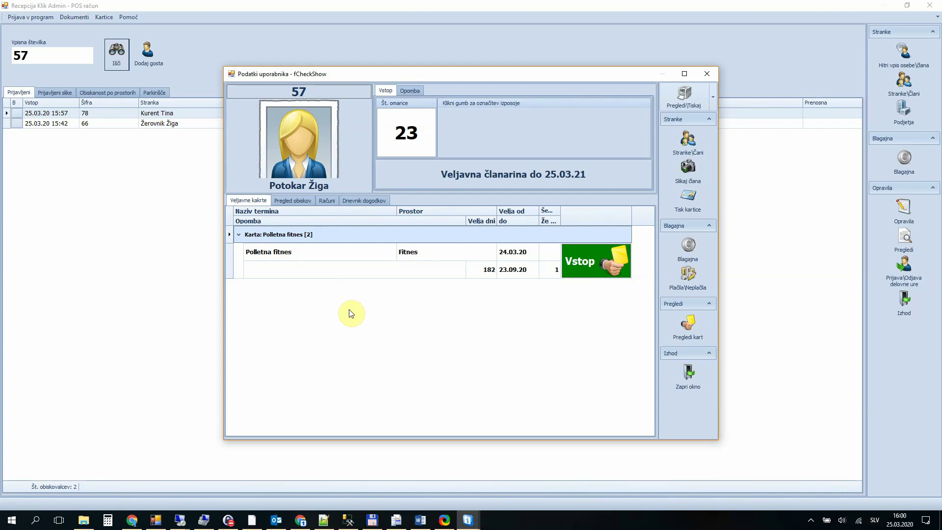
key("Return")
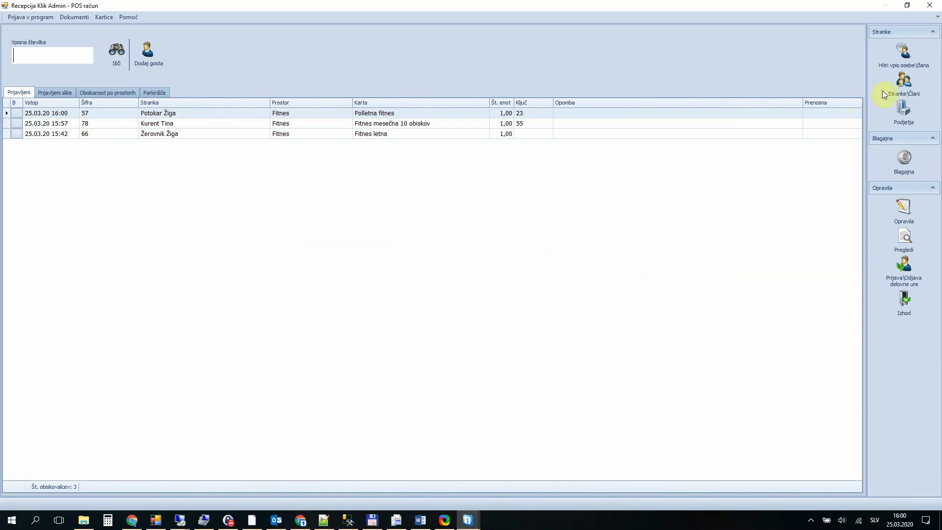
Step: Open Stranke\Člani sorted by ID and start editing member 38's record
left_click(908, 86)
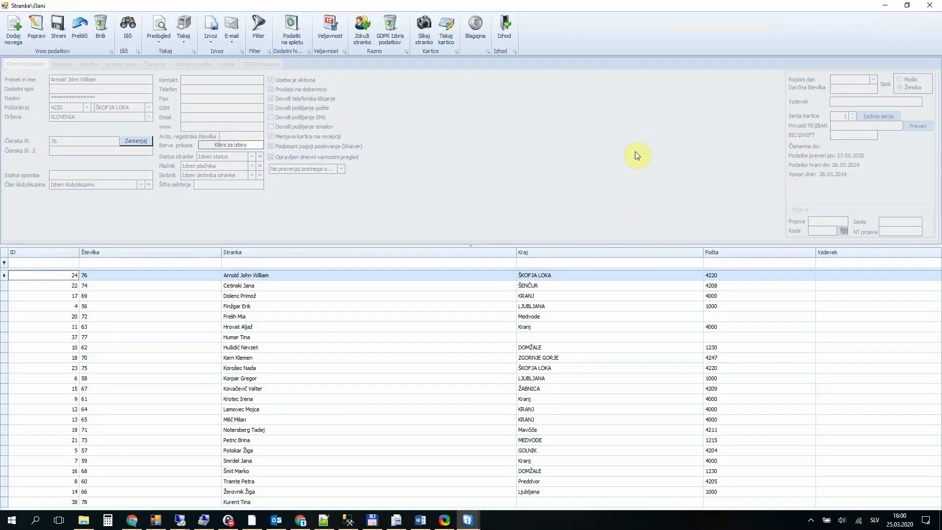
left_click(320, 263)
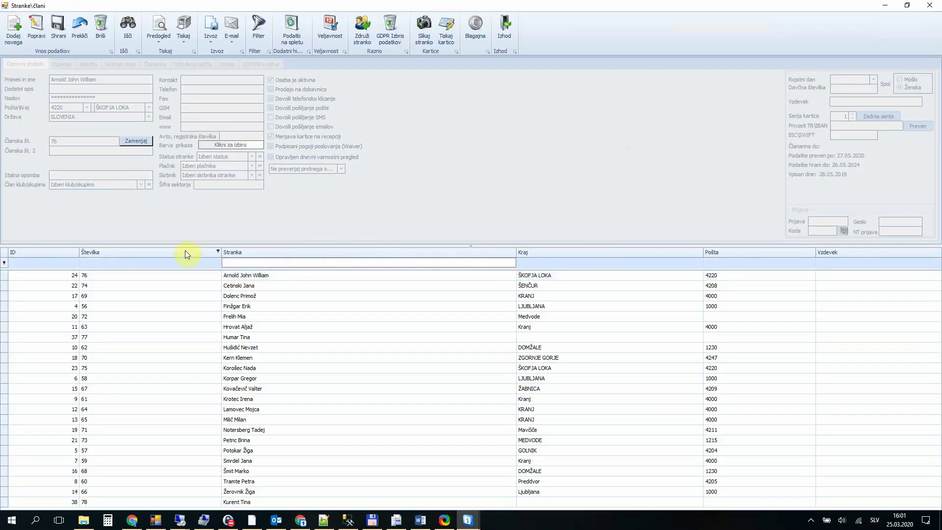
left_click(65, 252)
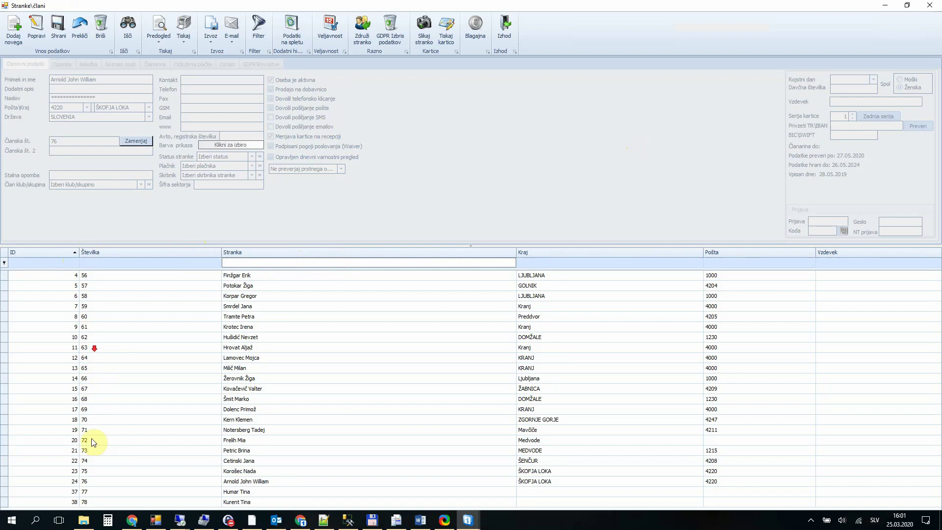
left_click(268, 500)
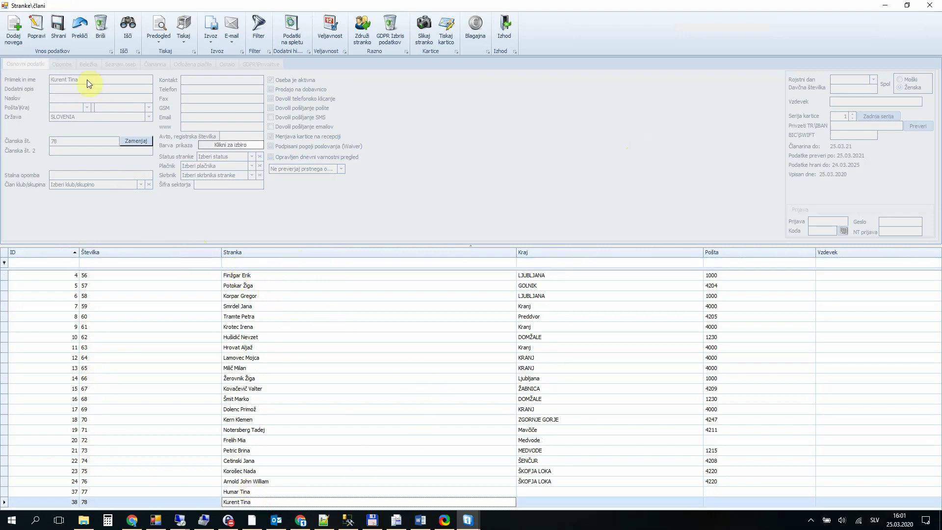
left_click(35, 27)
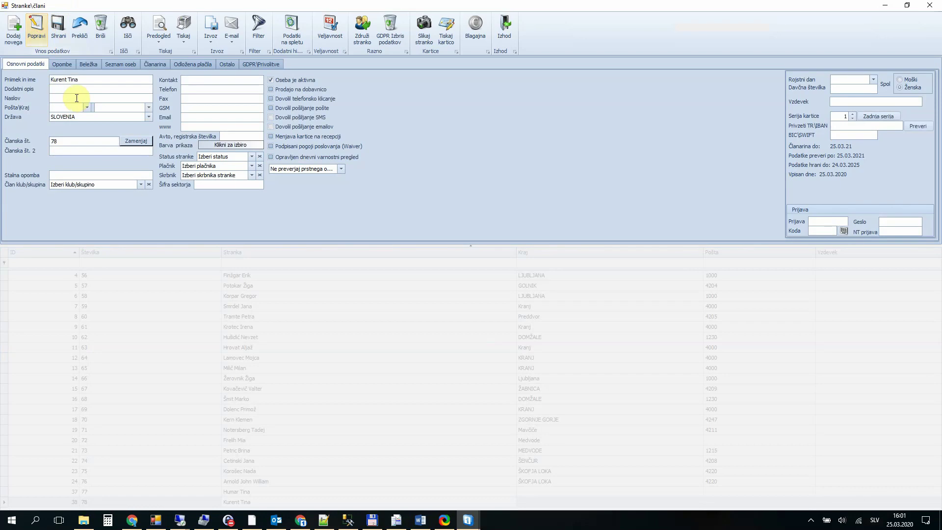
Step: Enter the member's street address, postcode 1000 Ljubljana, mobile number and e-mail address
left_click(77, 98)
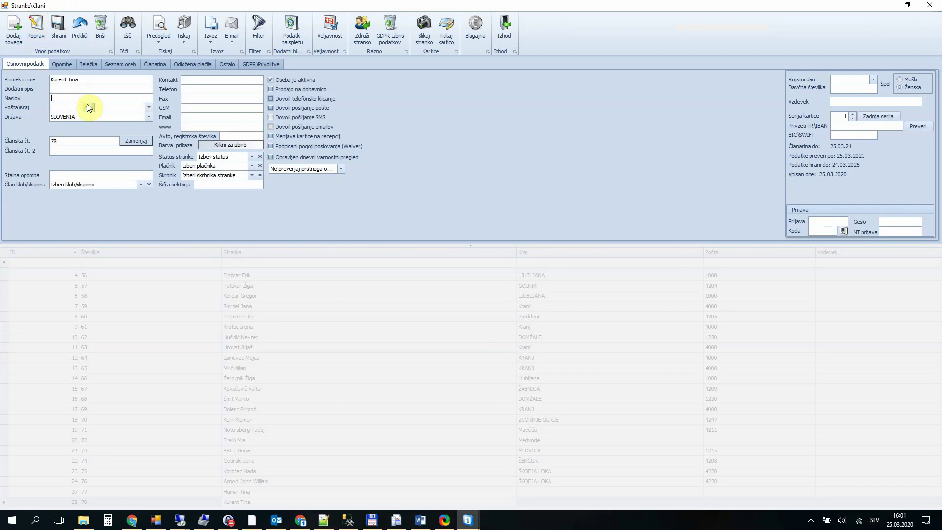
left_click(84, 106)
left_click(76, 125)
left_click(205, 117)
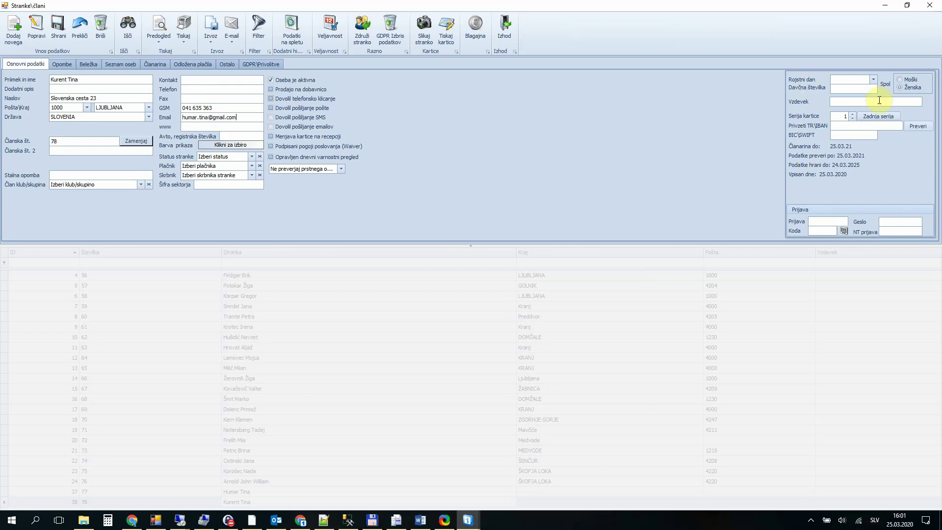
Step: Fill in the member's date of birth, keep gender female, and save the record
left_click(848, 80)
left_click(843, 81)
type("12.1988")
left_click(910, 88)
left_click(60, 30)
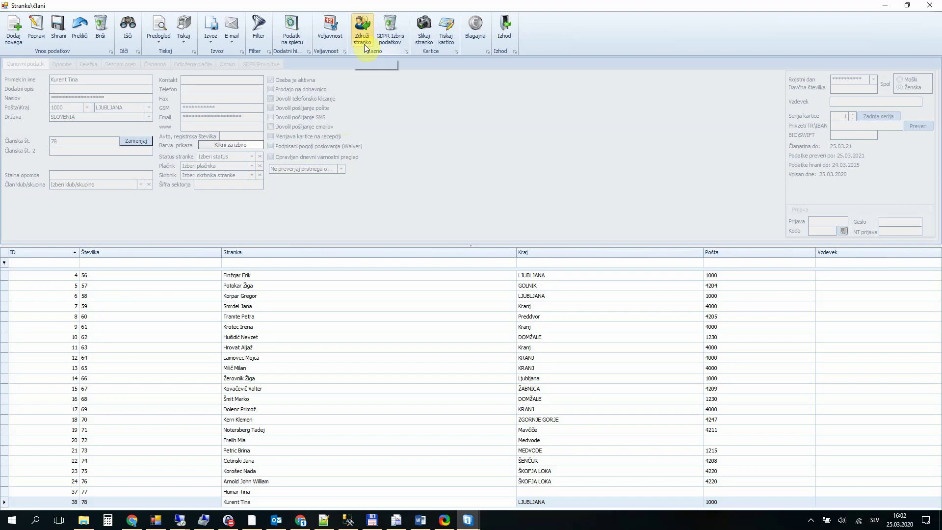
Step: Open the Veljavnost card validity records for the selected member
left_click(337, 39)
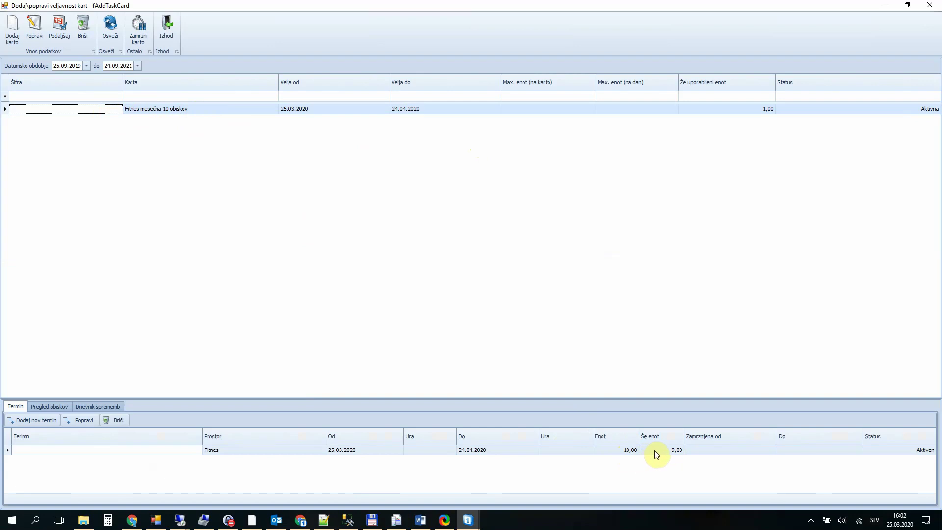
Step: Select the card's 10-unit term and refresh its empty Pregled obiskov visit history
left_click(621, 450)
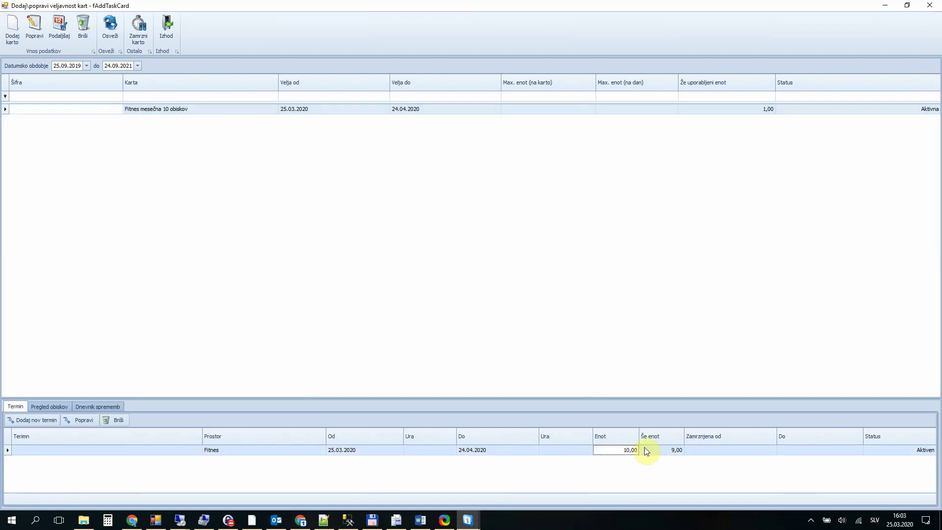
left_click(59, 406)
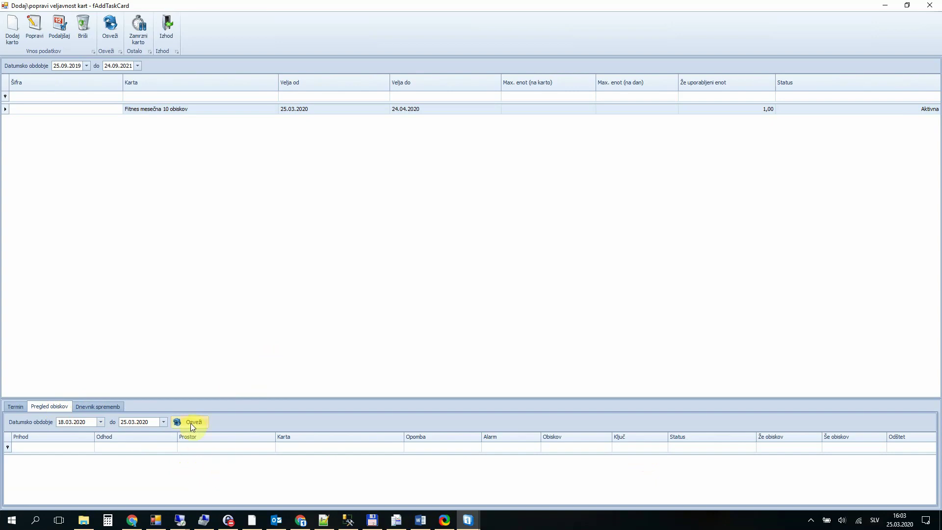
left_click(15, 406)
left_click(39, 407)
left_click(19, 406)
left_click(51, 407)
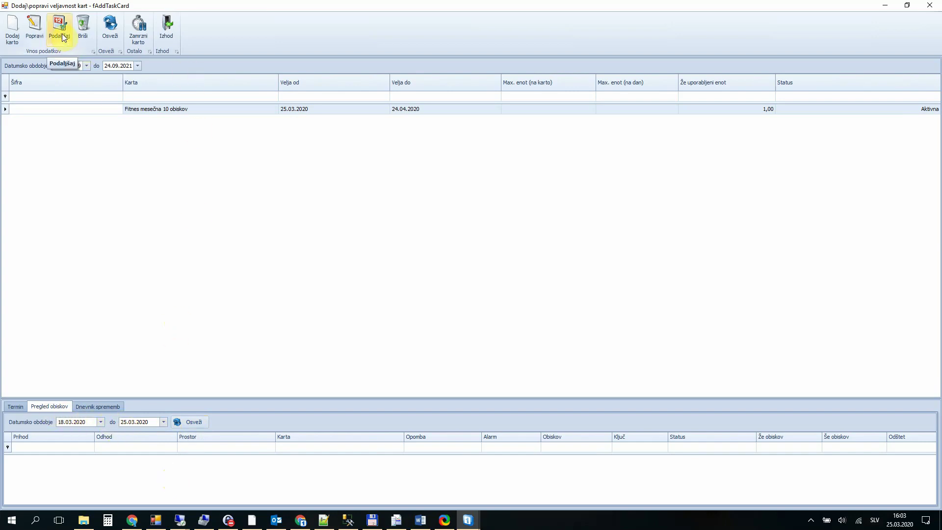
Step: Extend the Fitnes mesečna 10 obiskov card by 10 days and review the Dnevnik sprememb log
left_click(153, 109)
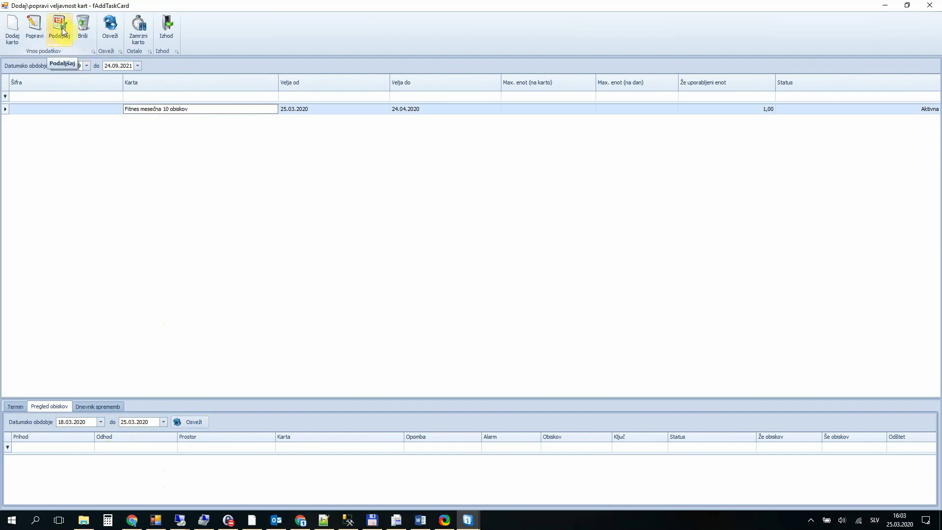
left_click(59, 25)
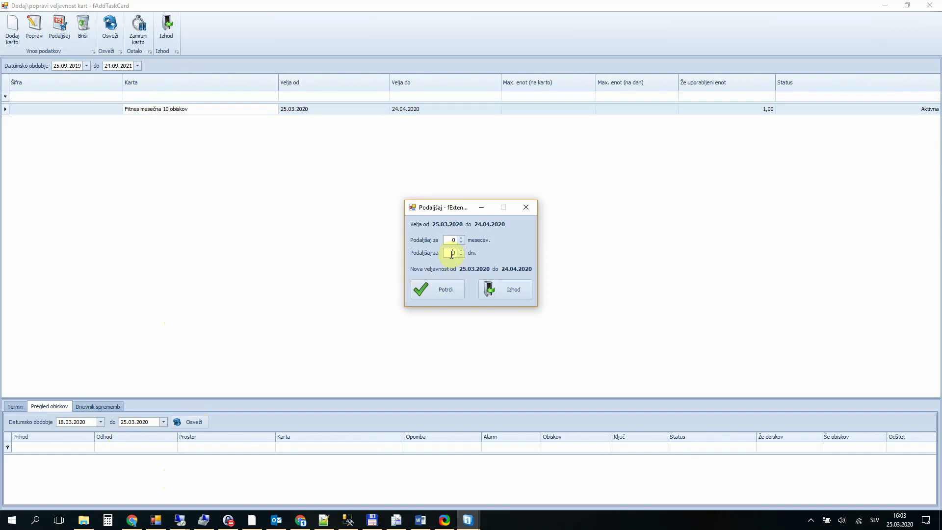
left_click(449, 253)
type("10")
left_click(451, 289)
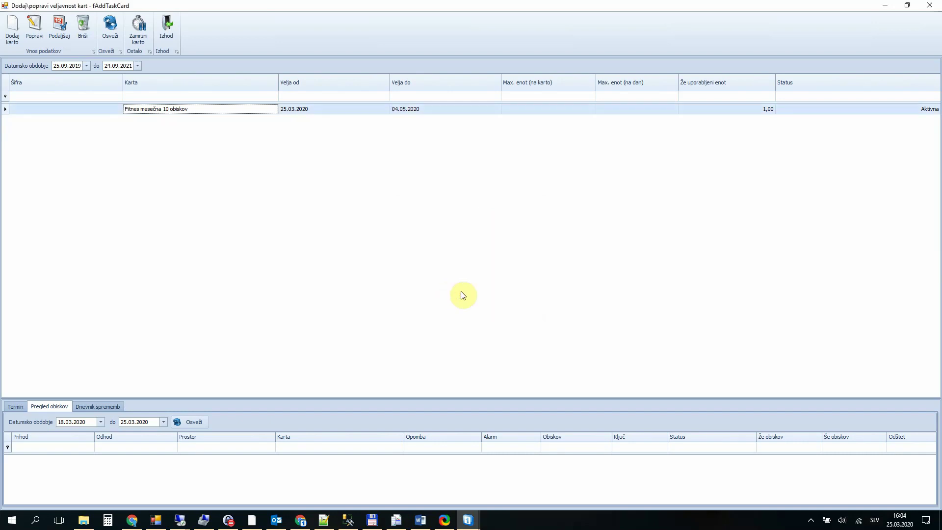
left_click(94, 408)
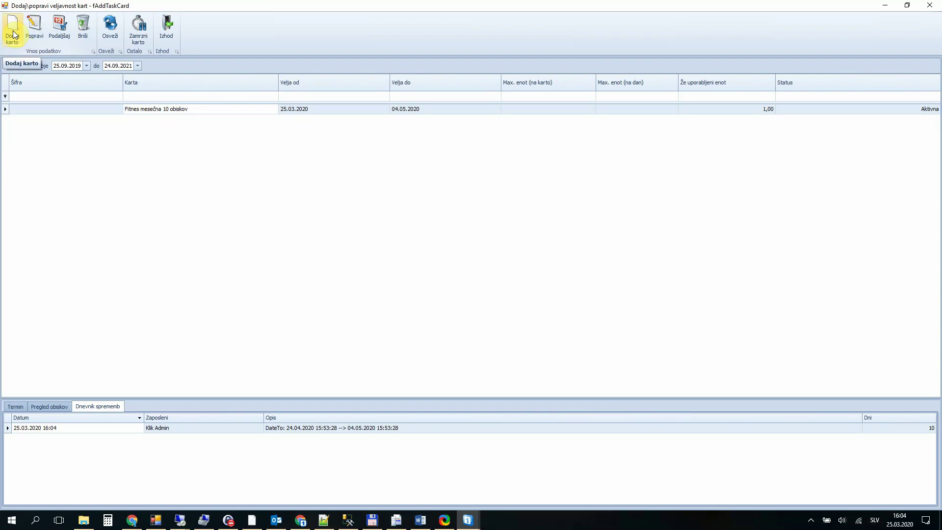
left_click(13, 34)
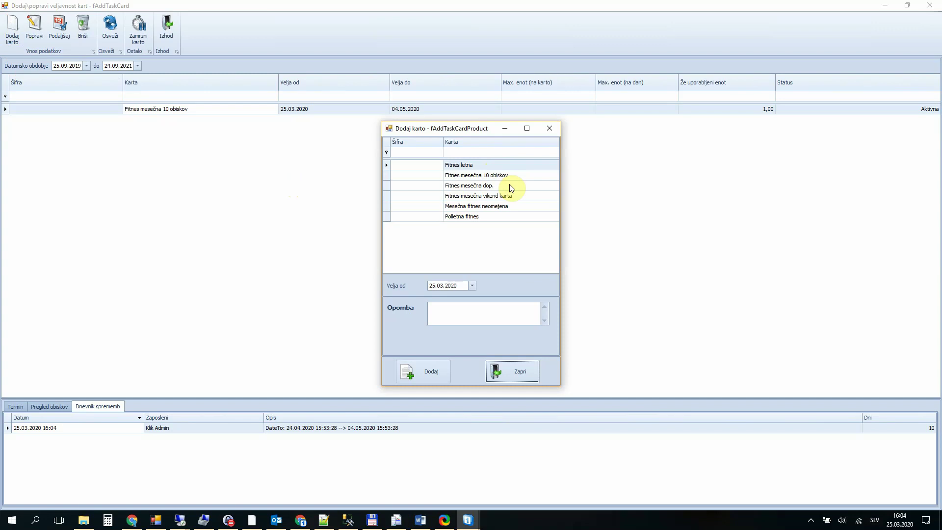
Step: Add a Mesečna fitnes neomejena card with note 'Srečelov št. 43', then close the window
left_click(520, 206)
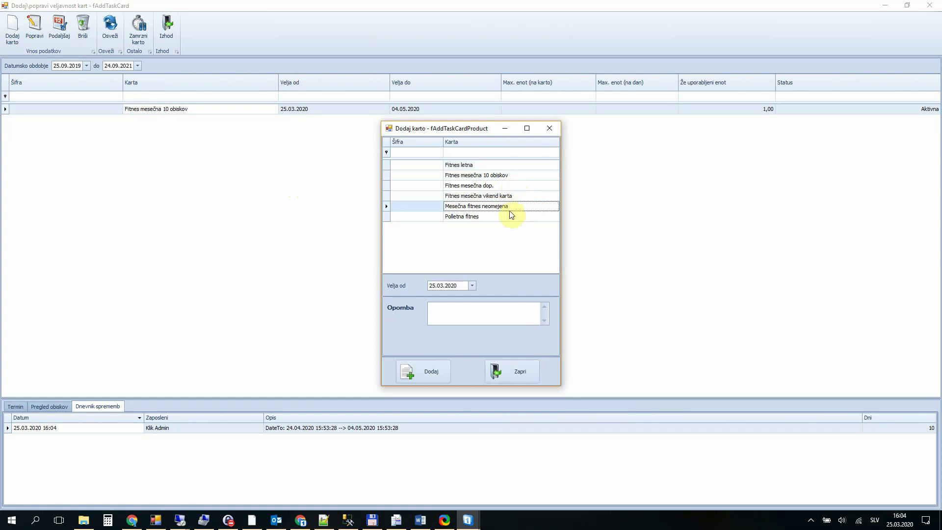
left_click(471, 309)
type("Sr")
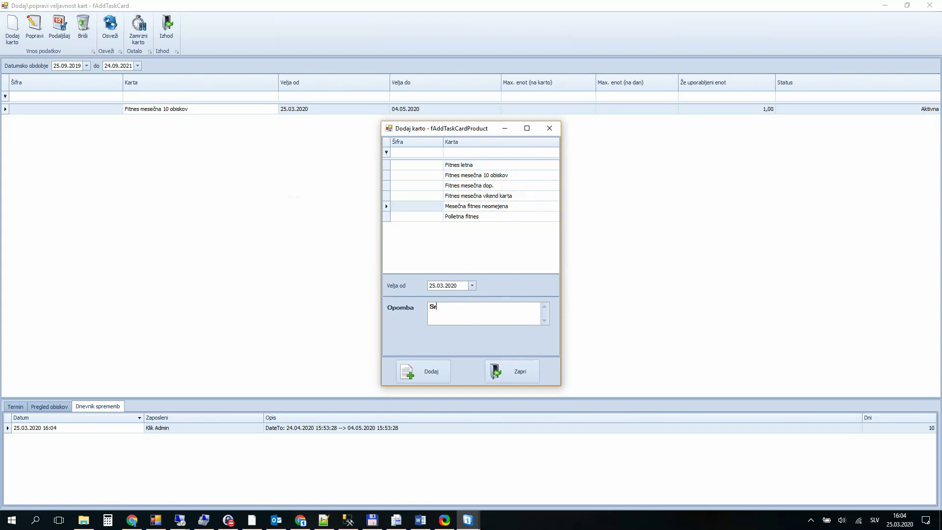
type("ečelov št. 43")
left_click(427, 372)
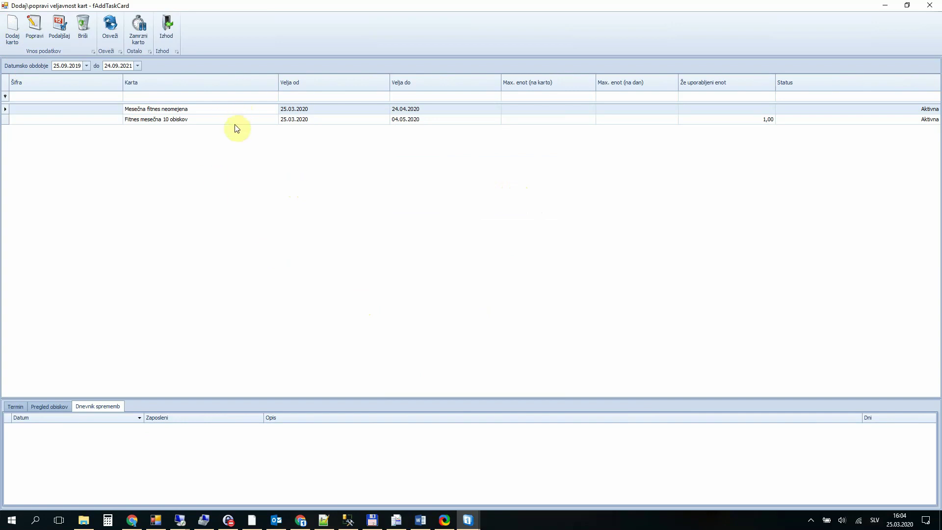
left_click(18, 406)
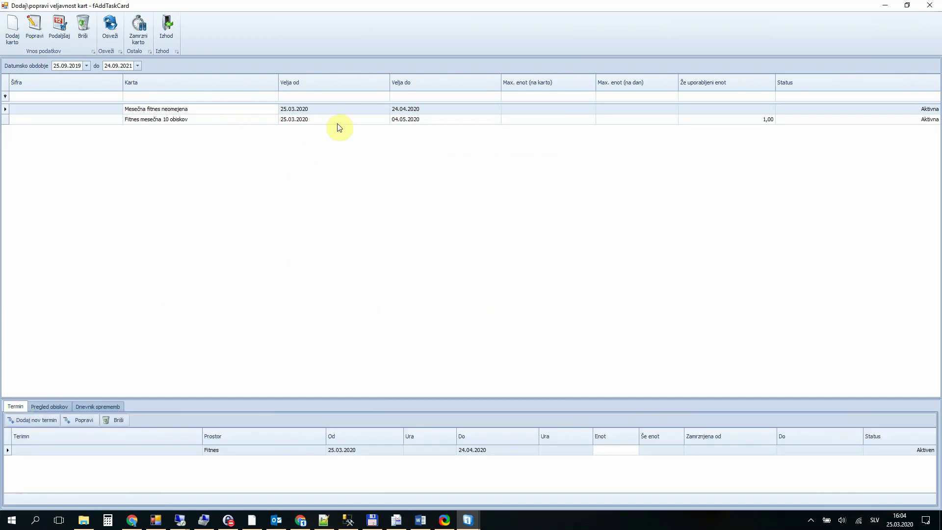
left_click(167, 27)
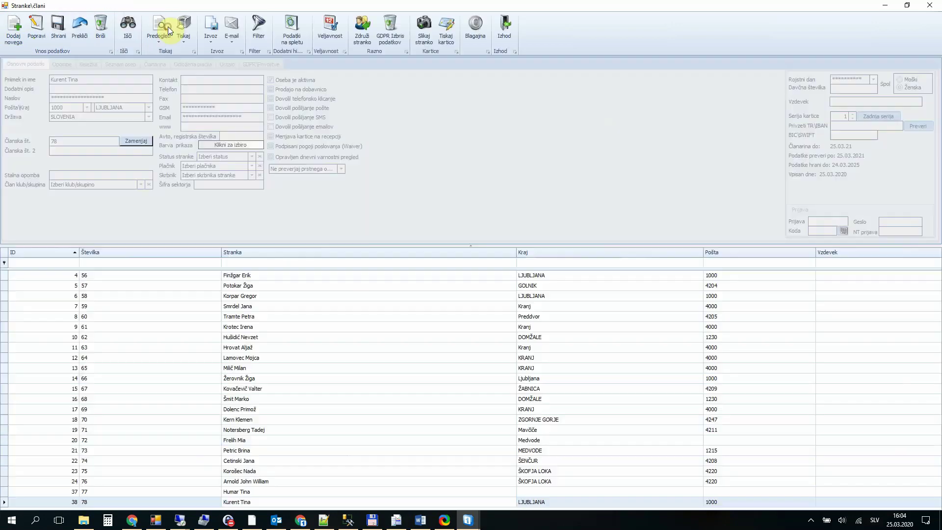
Step: Close the member register and log in to the Blagajna register with the cashier password
left_click(508, 30)
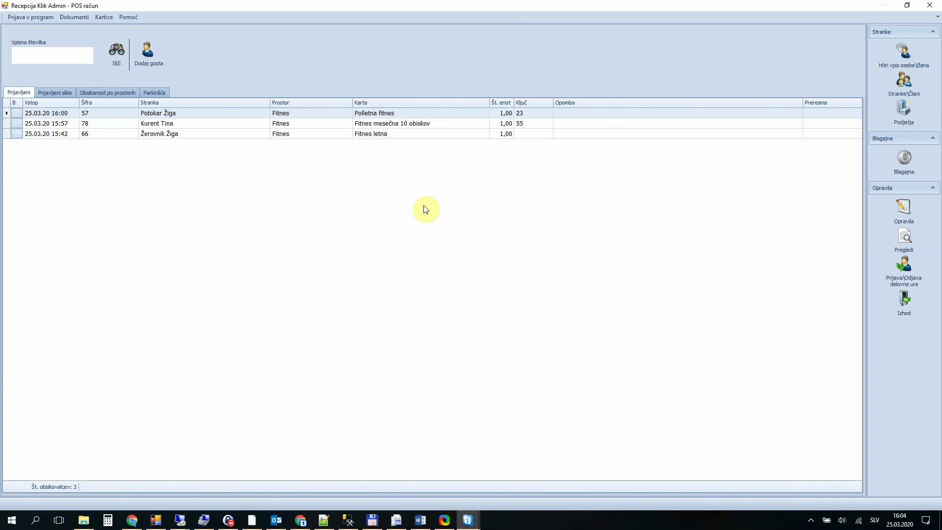
type("0")
key("BackSpace")
type("0")
key("Return")
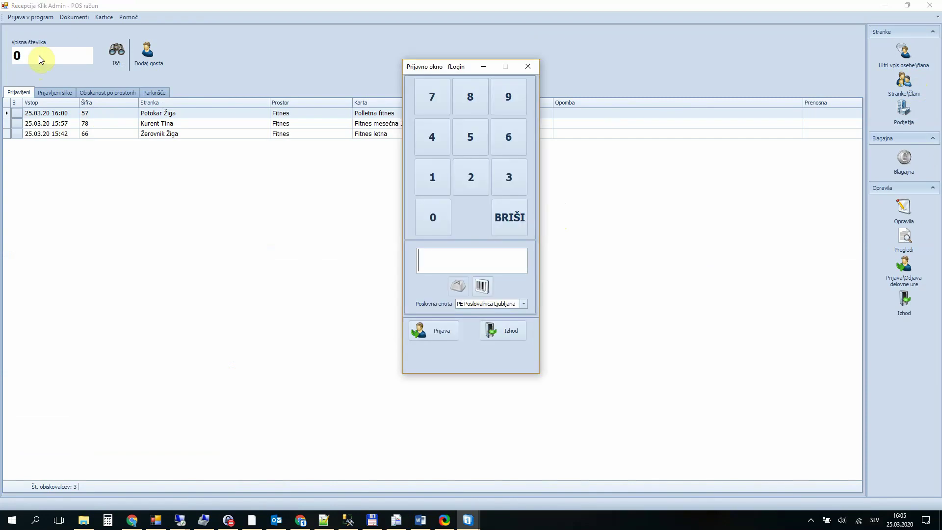
type("****")
key("Return")
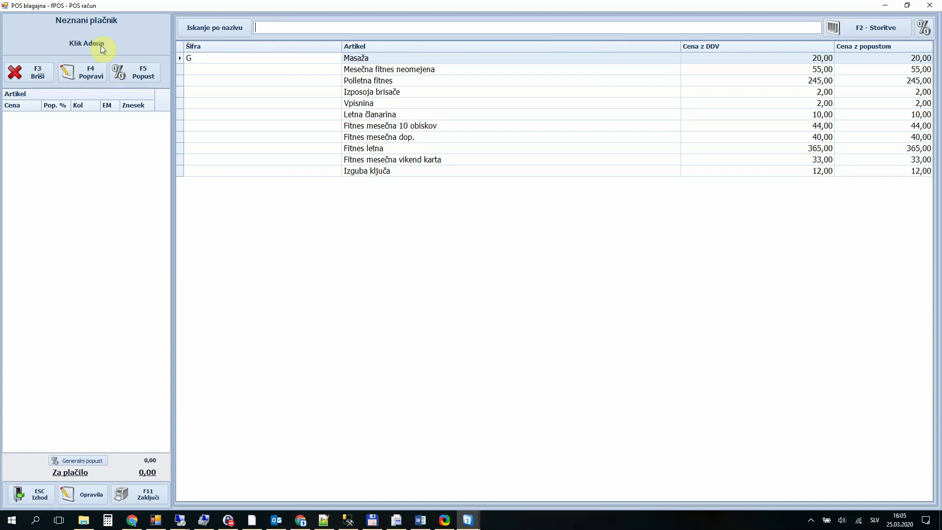
Step: Leave the register without a sale, log in again, and close it with Escape
left_click(33, 492)
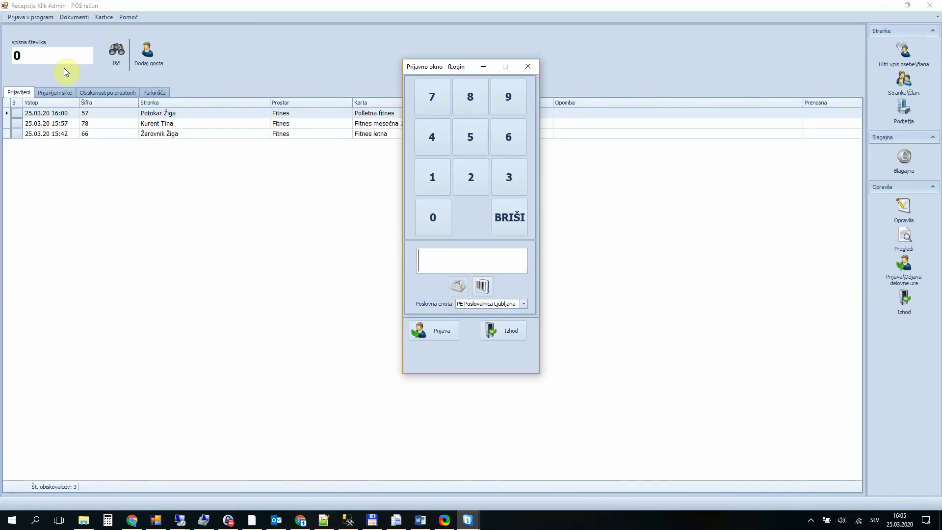
type("****")
key("Return")
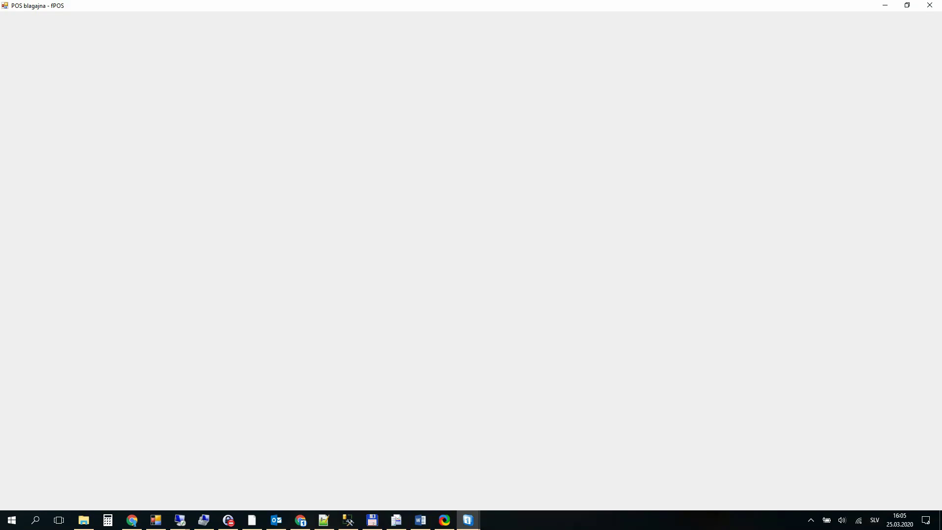
key("Escape")
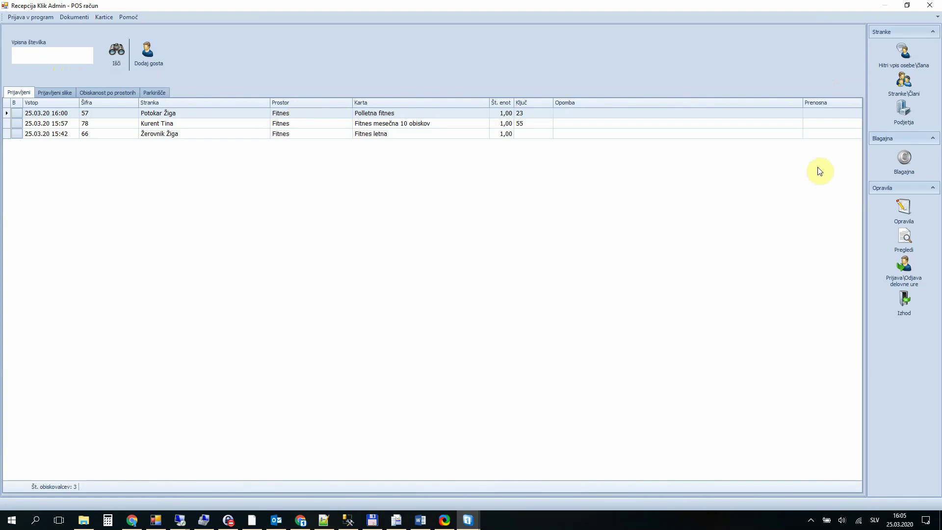
left_click(905, 165)
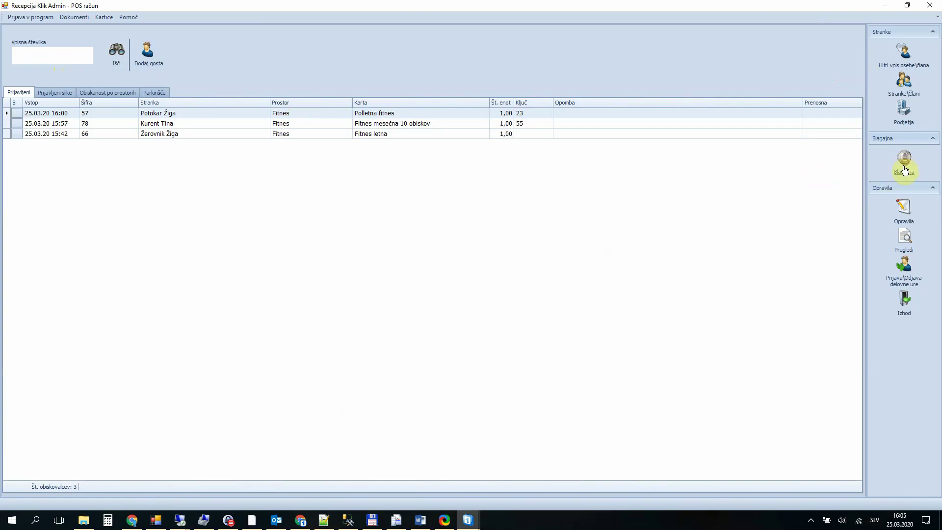
Step: Cancel the login, open member 78's details from the check-in list, and start the Blagajna login
left_click(520, 325)
left_click(267, 124)
double_click(288, 126)
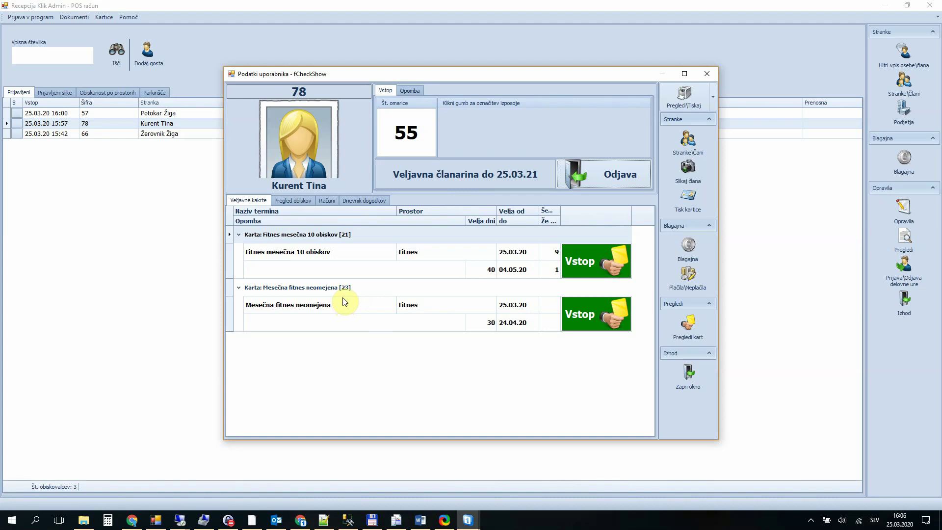
left_click(688, 249)
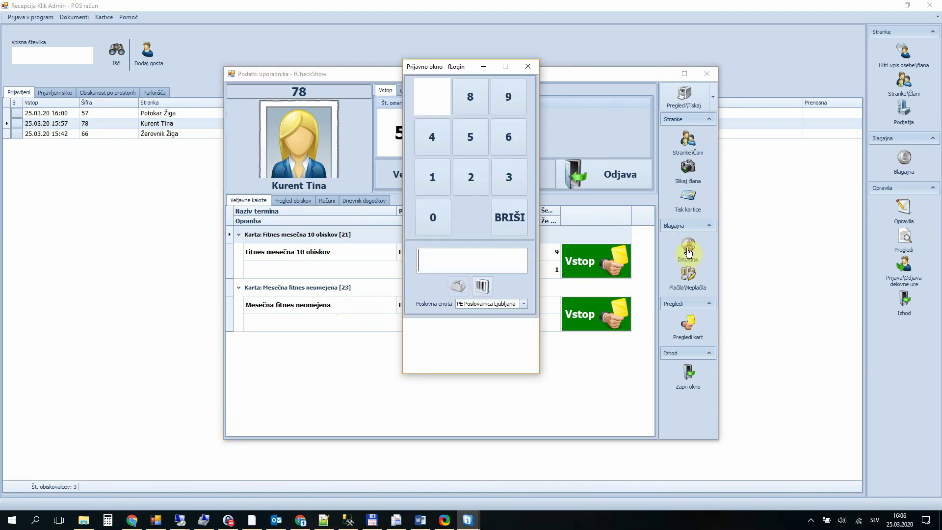
Step: Log into the register and add one out-of-stock Voda Zala 0,5L at 2,00, leaving the receipt pending
type("1234")
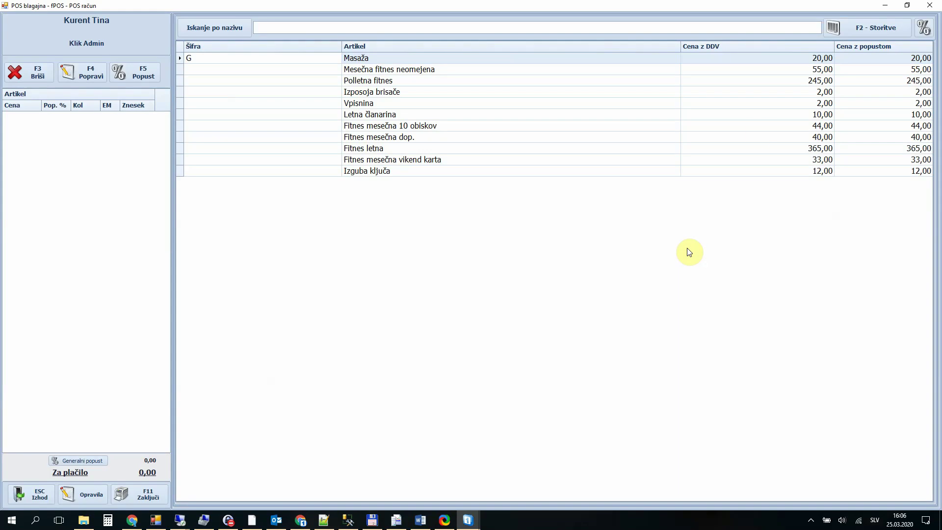
left_click(872, 29)
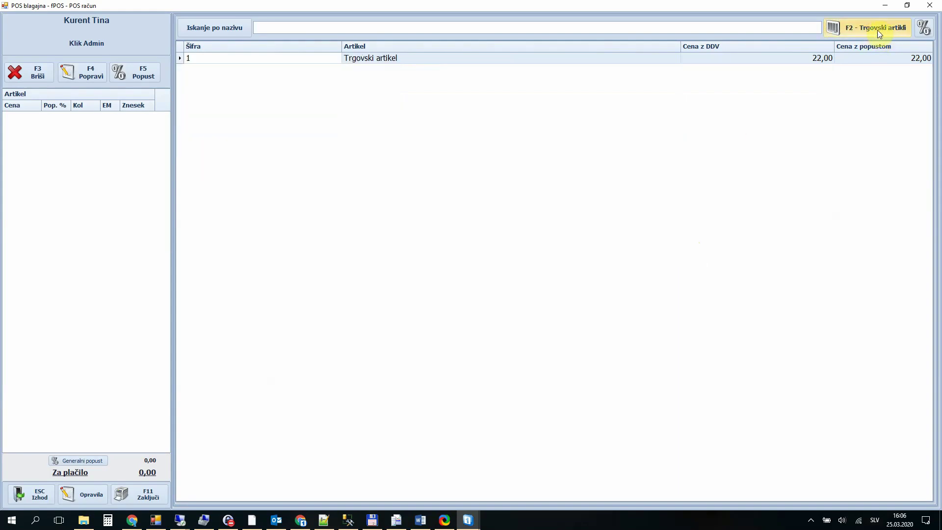
left_click(879, 30)
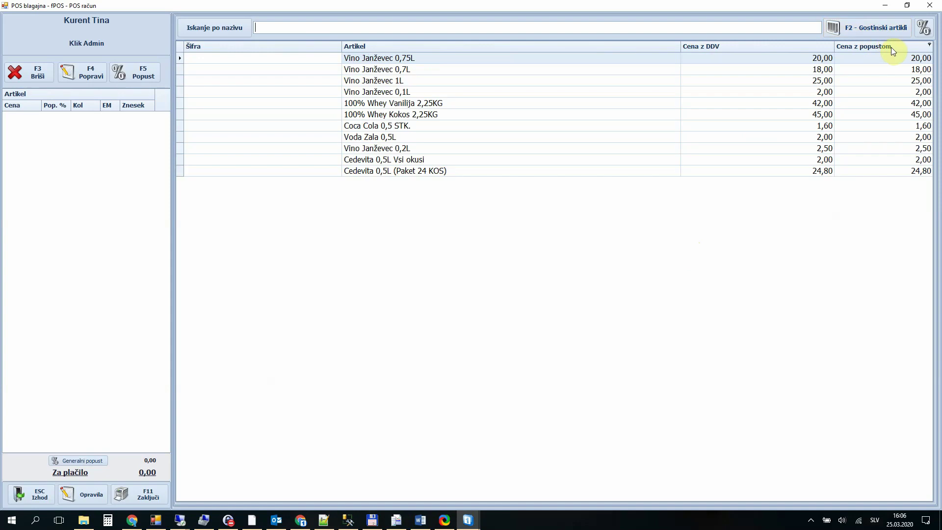
type("vod")
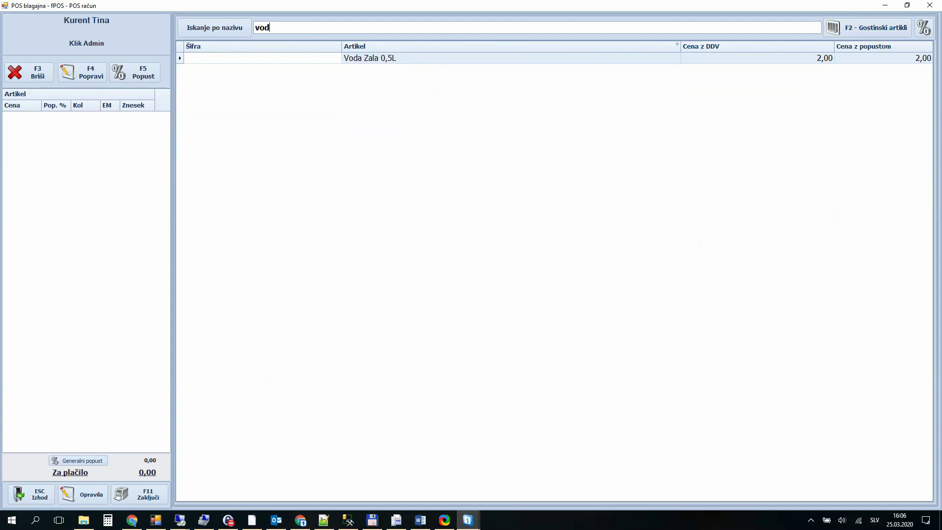
key("Return")
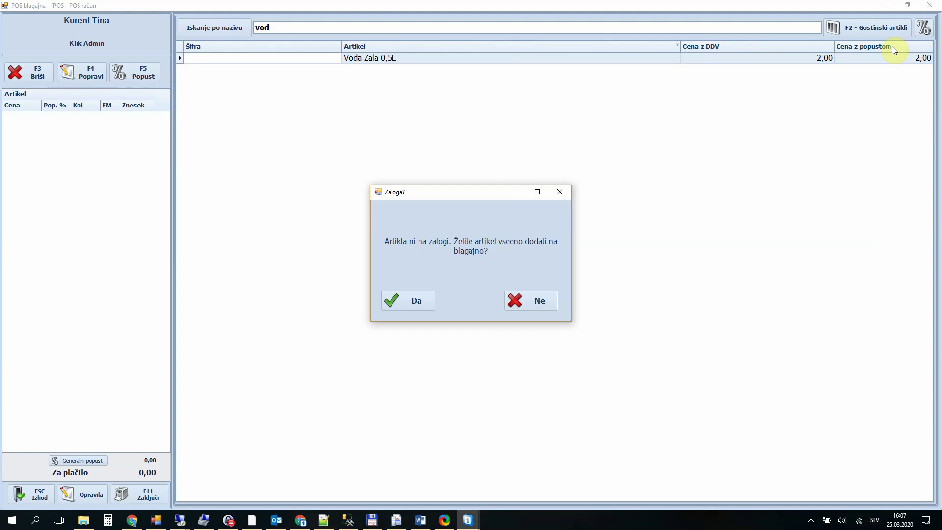
left_click(417, 300)
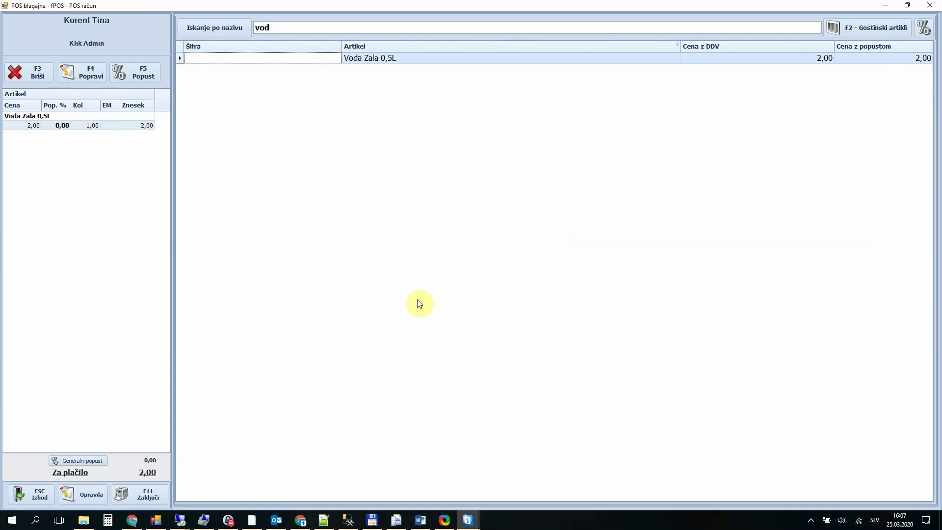
left_click(33, 492)
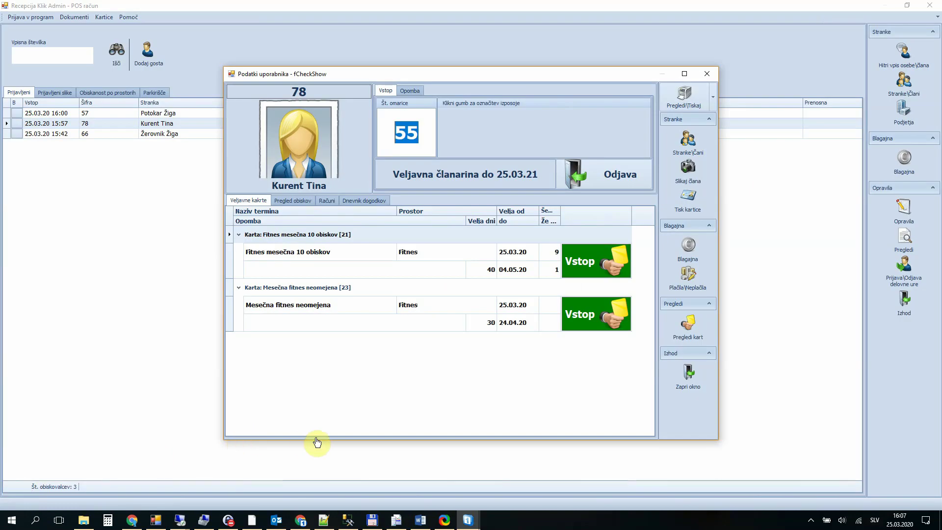
Step: Close and reopen member 78's details and begin her check-out, bringing up the cashier login
left_click(685, 383)
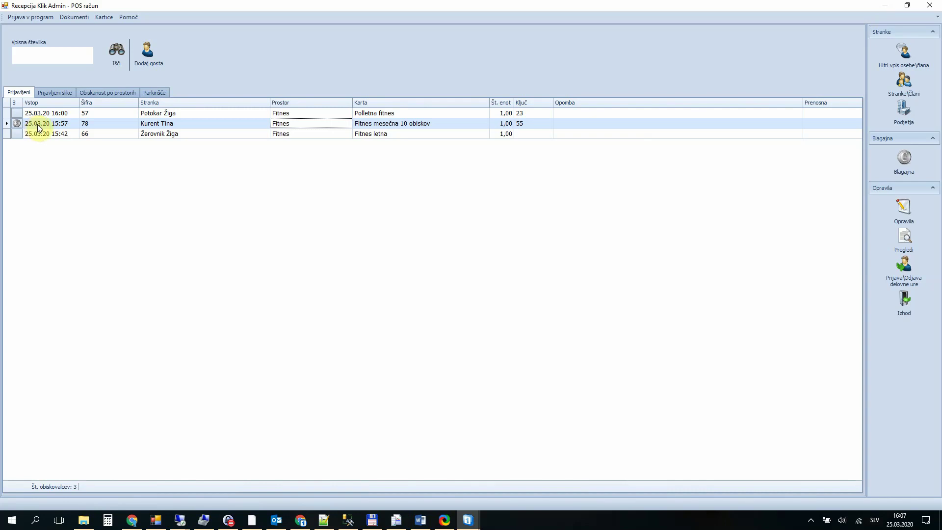
double_click(104, 122)
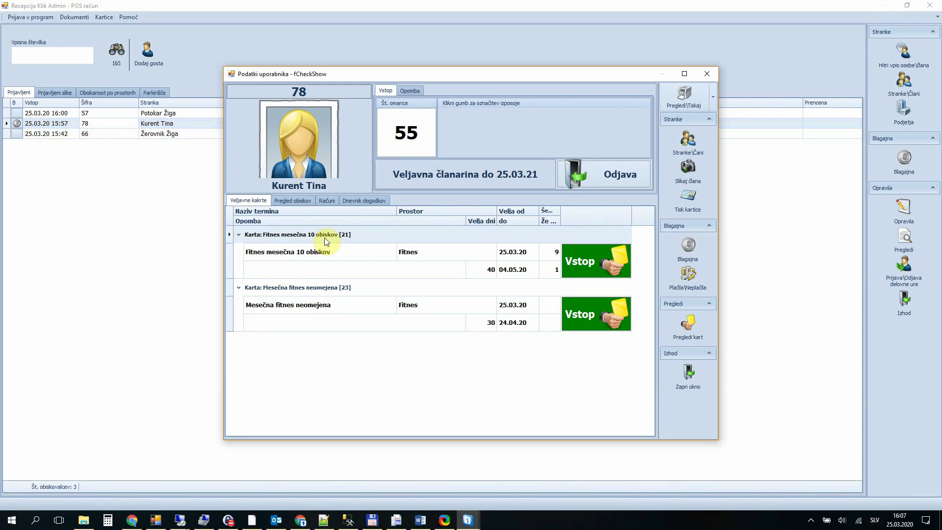
left_click(596, 179)
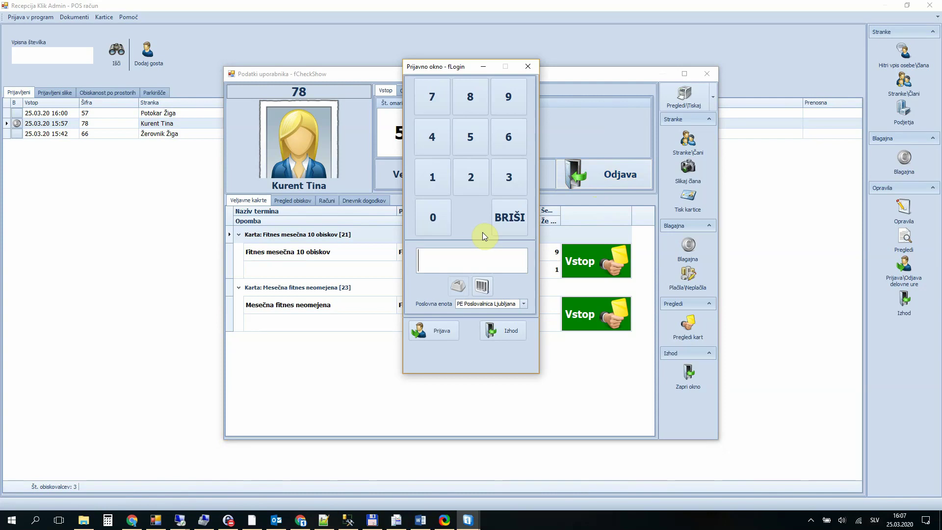
Step: Log in with the cashier PIN, then conclude the sale and print the 2,00 water receipt
type("****")
key("Return")
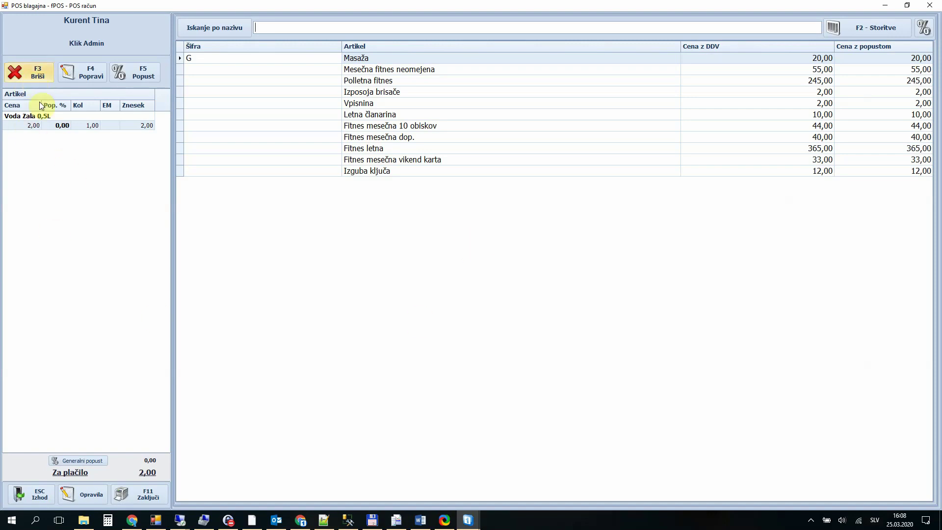
left_click(144, 496)
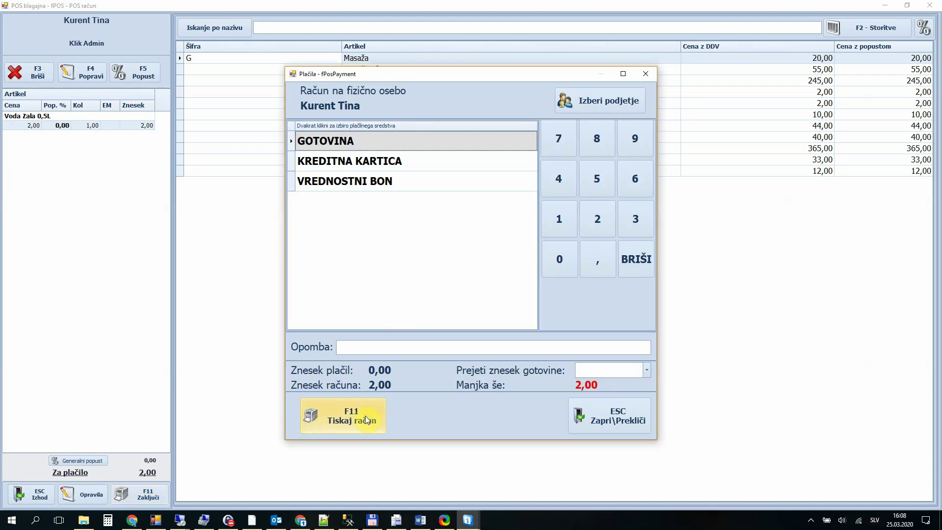
left_click(341, 419)
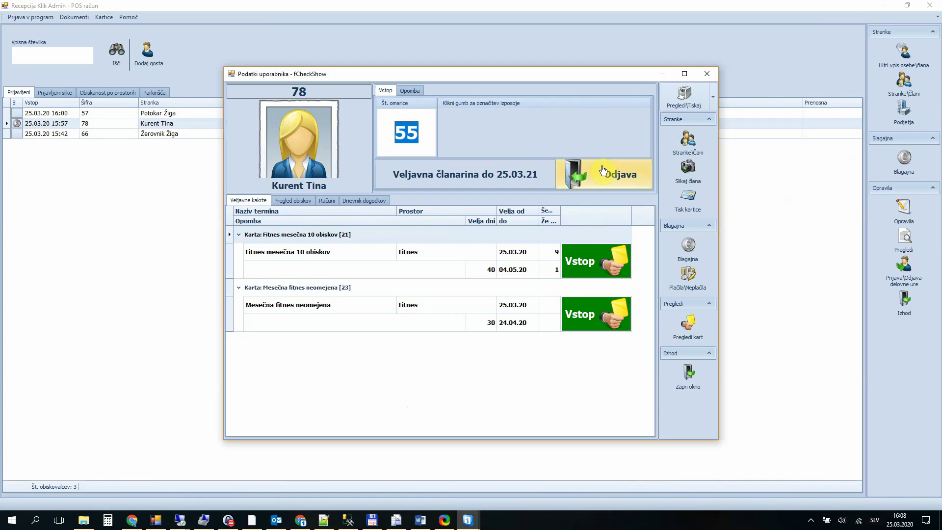
Step: Check member 78 out, leaving Fitnes visitors 57 and 66 on the reception list
left_click(608, 176)
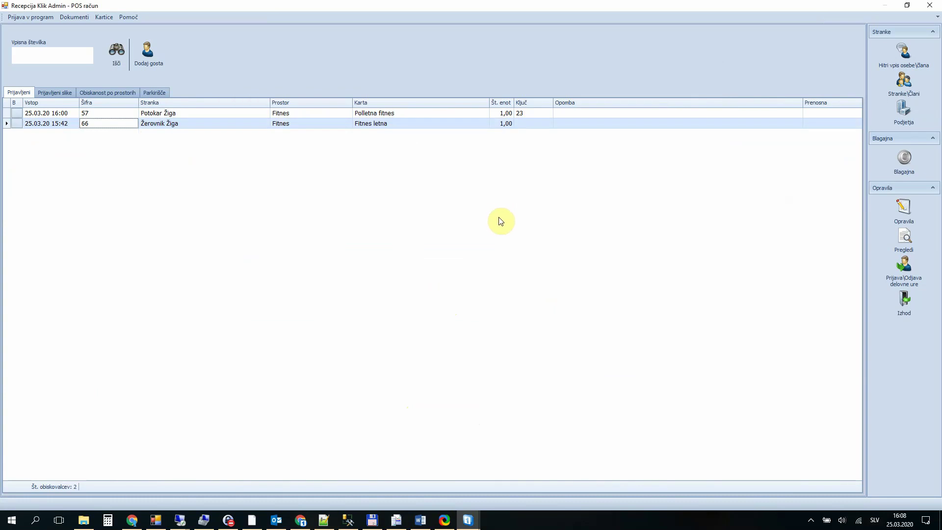